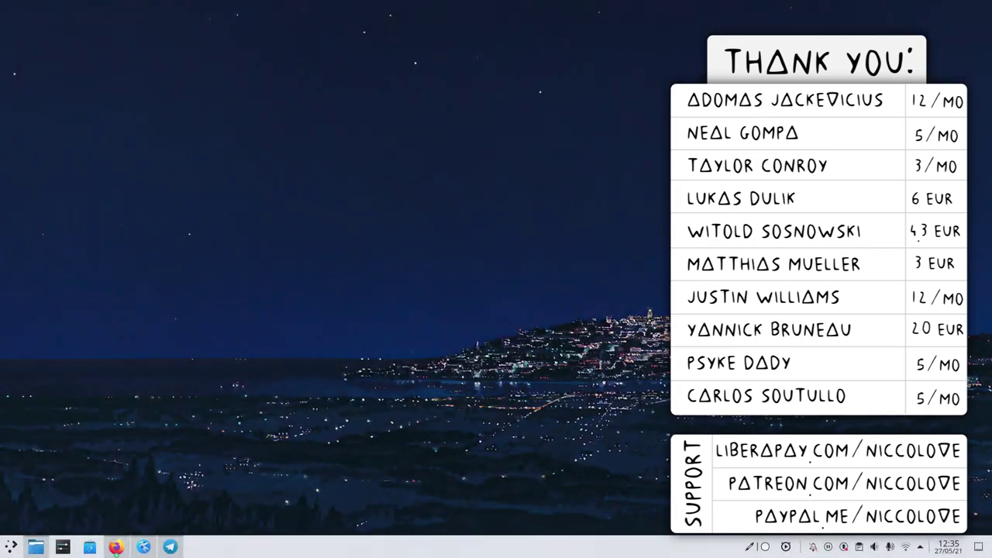
Step: Find the Tiled Menu widget by searching for "til" and add it to the panel beside the existing application launcher
right_click(590, 226)
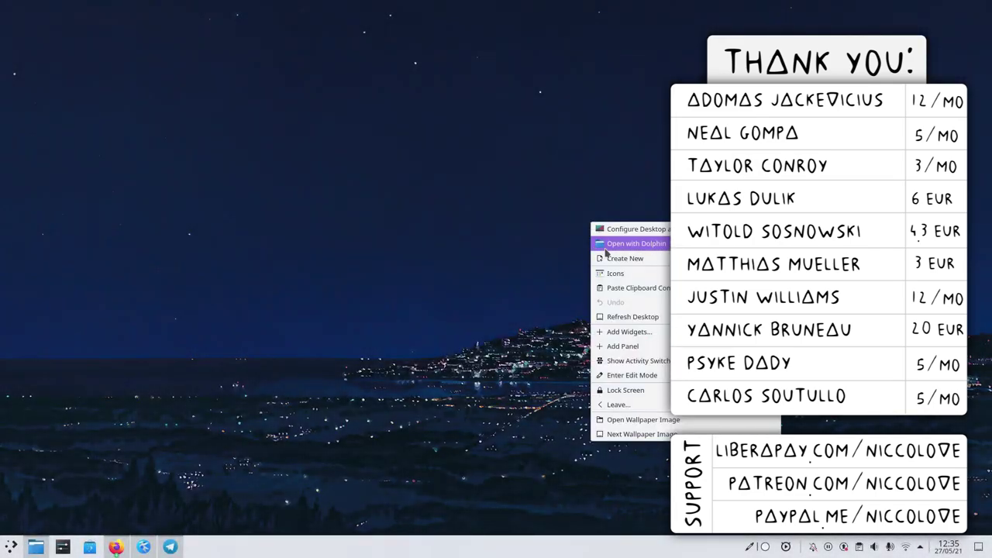
left_click(644, 330)
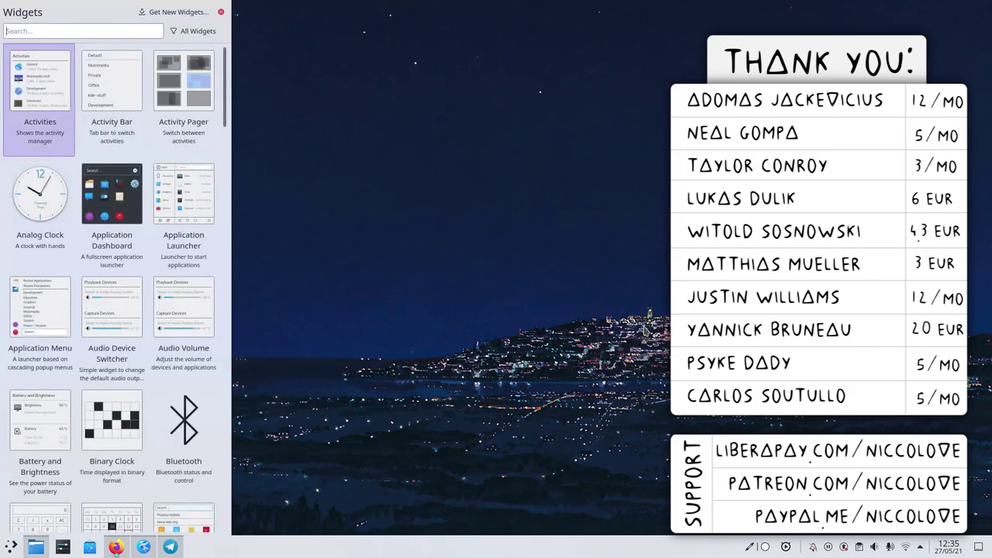
type("til")
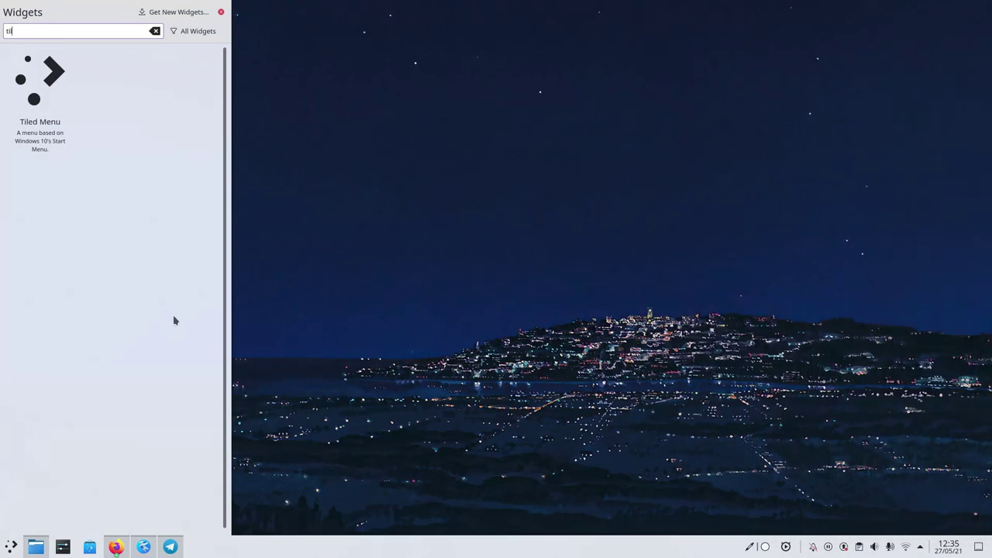
left_click_drag(44, 131, 27, 547)
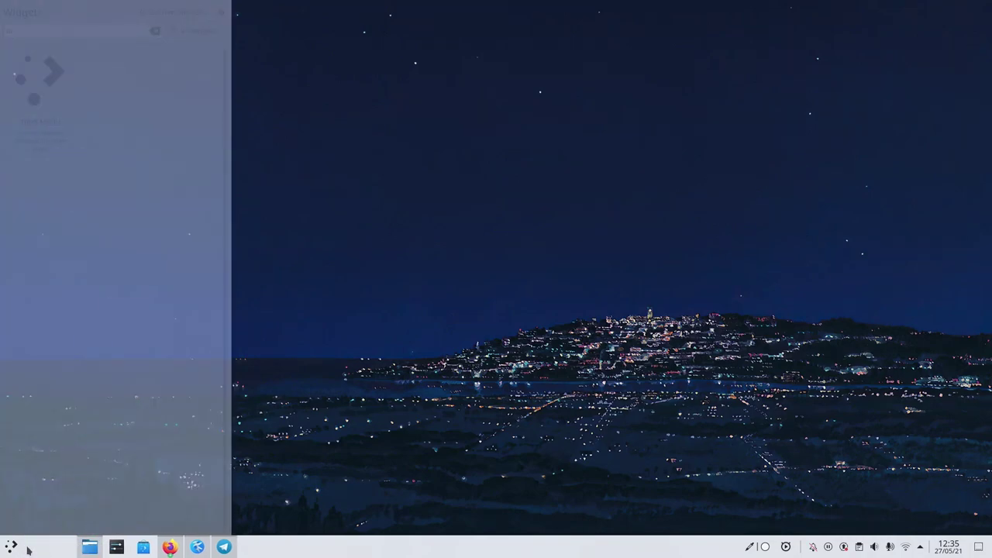
left_click(222, 12)
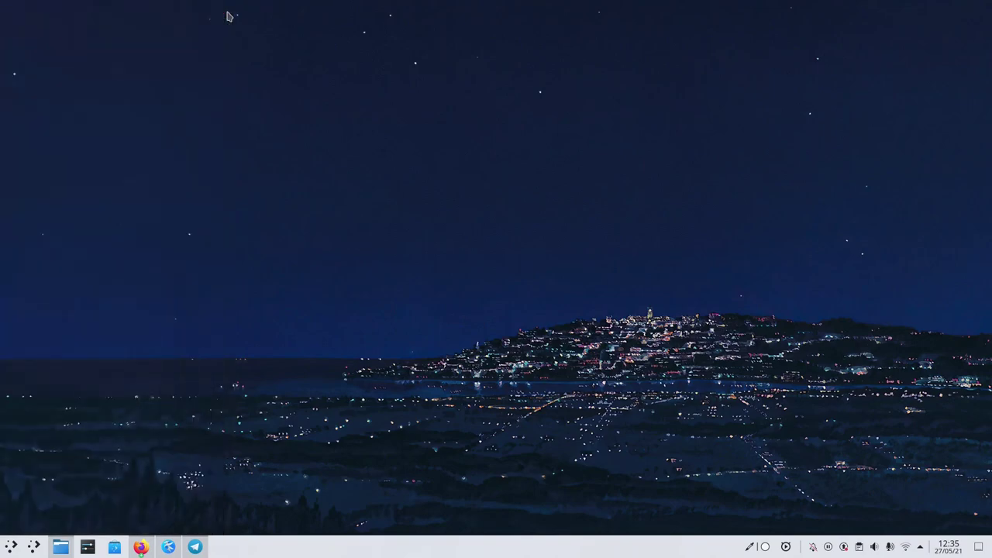
Step: Open the new Tiled Menu from the panel and apply the default tile layout
left_click(35, 547)
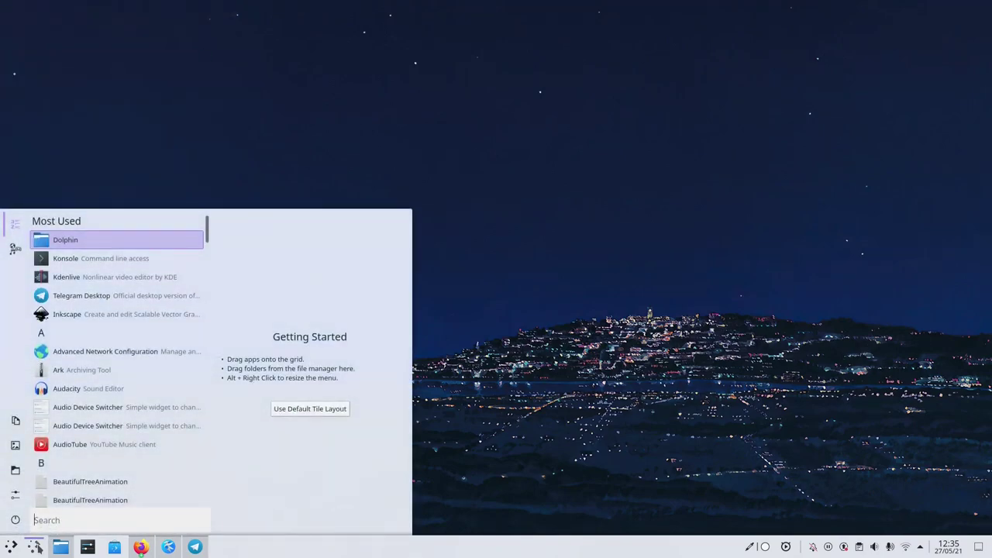
left_click(35, 547)
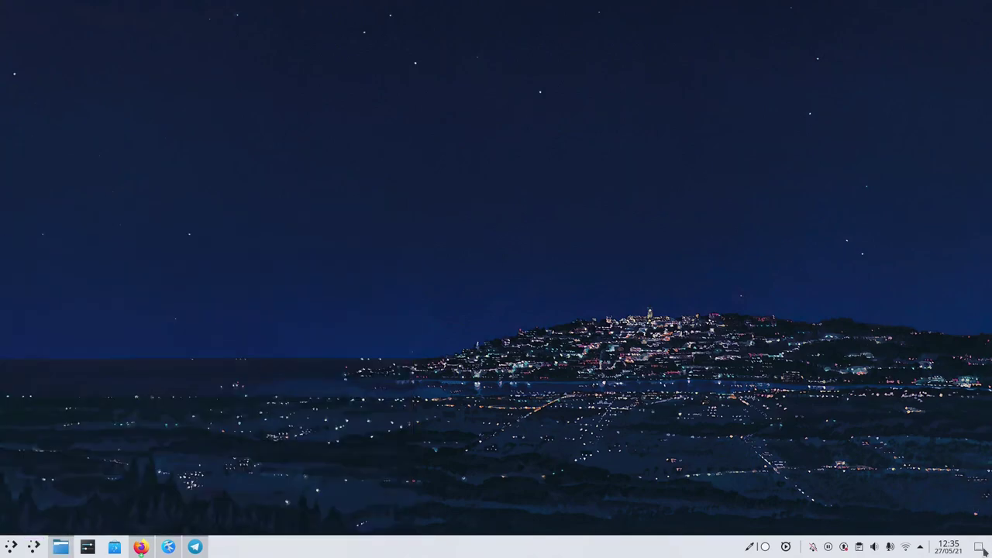
left_click(35, 547)
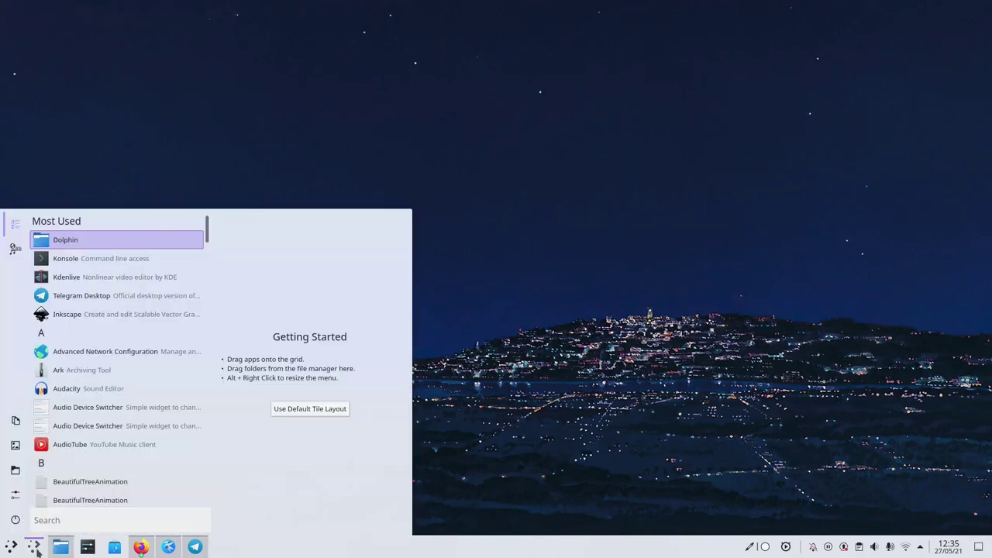
left_click(295, 412)
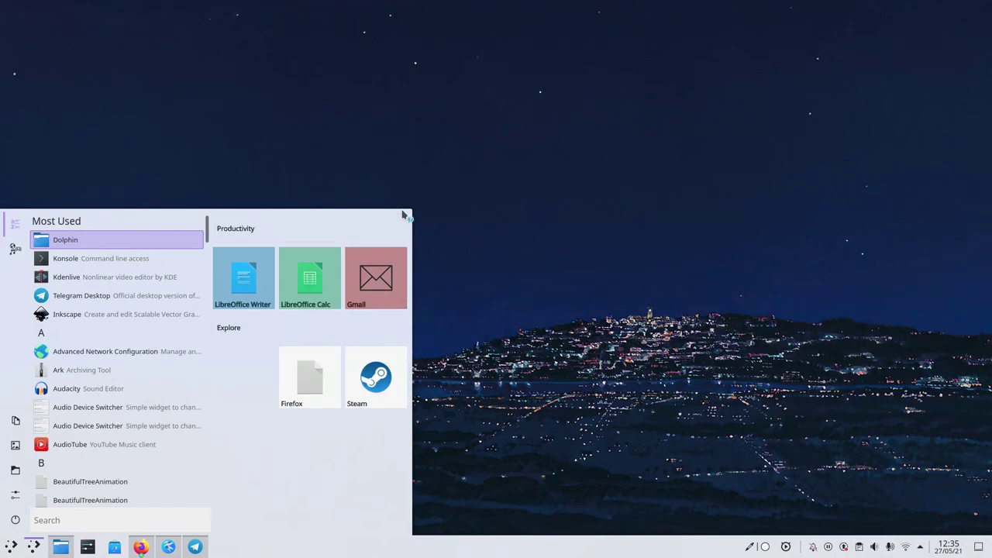
Step: Try to resize the Tiled Menu popup from its outer corner
mouse_move(409, 217)
right_click(402, 222)
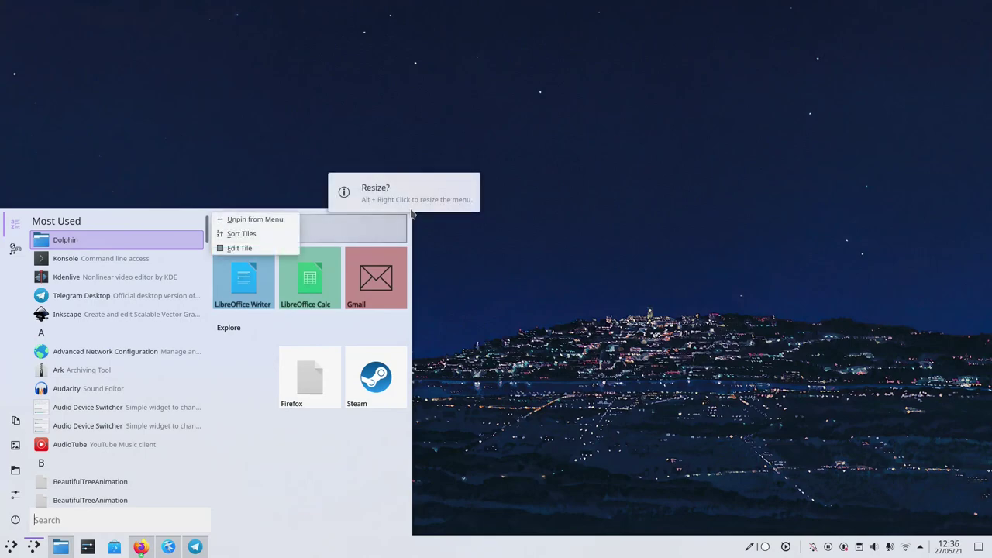
right_click(396, 214)
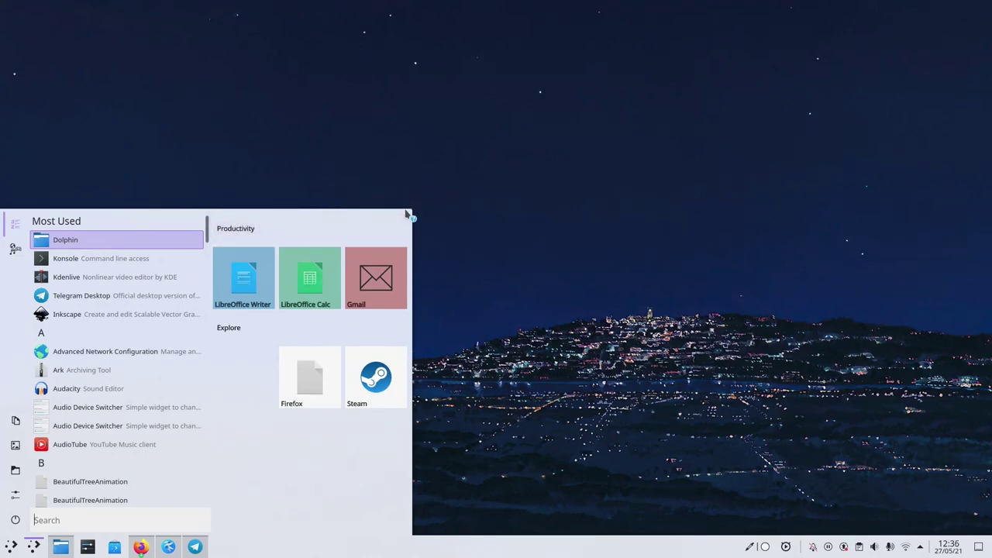
right_click(405, 213)
left_click(406, 199)
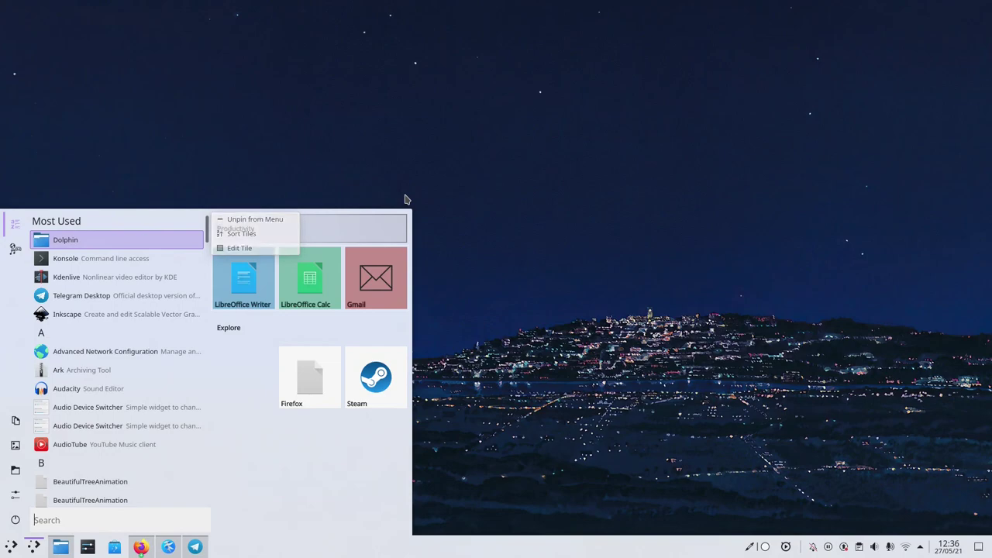
Step: Open the Tiled Menu settings, enlarge the window to review the General options, and close it without changes
right_click(34, 546)
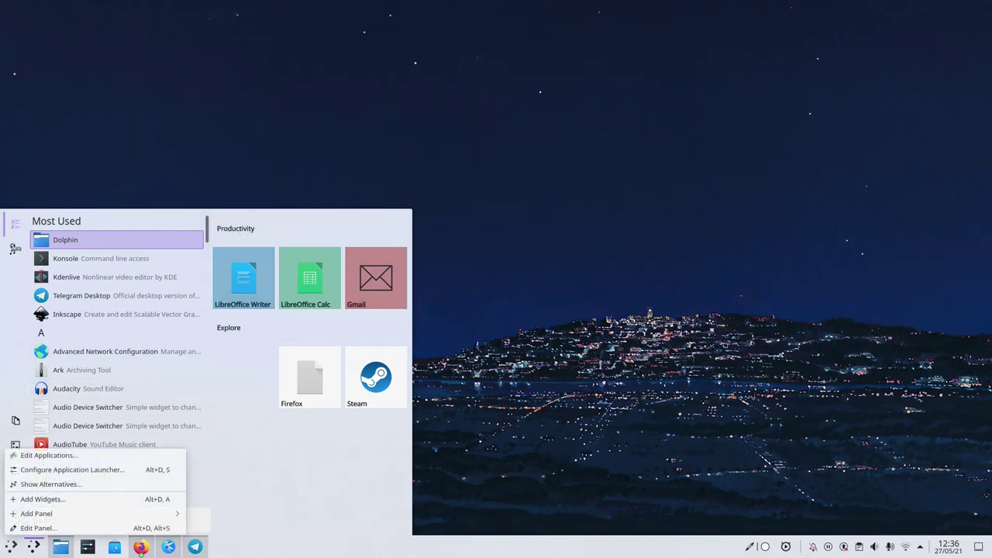
left_click(47, 483)
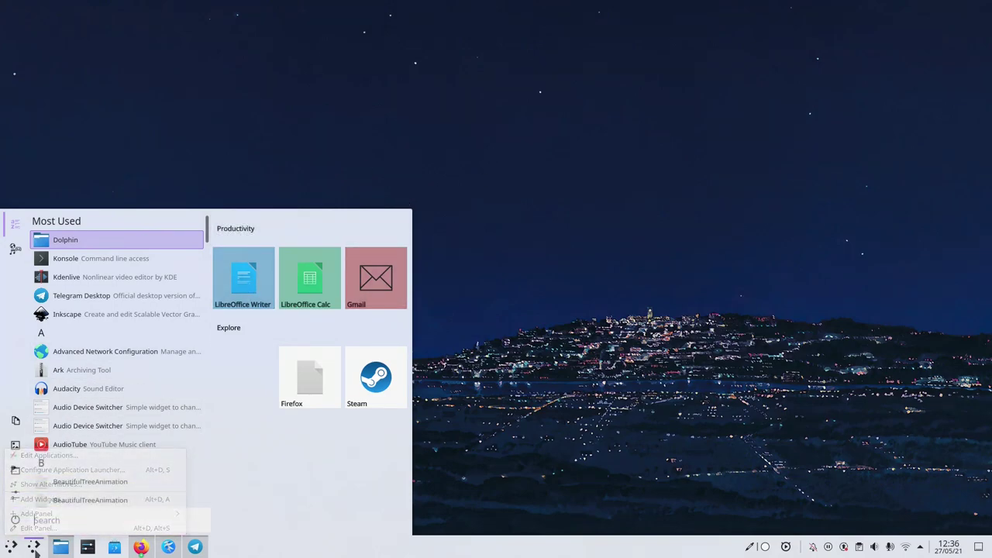
right_click(34, 546)
left_click(115, 472)
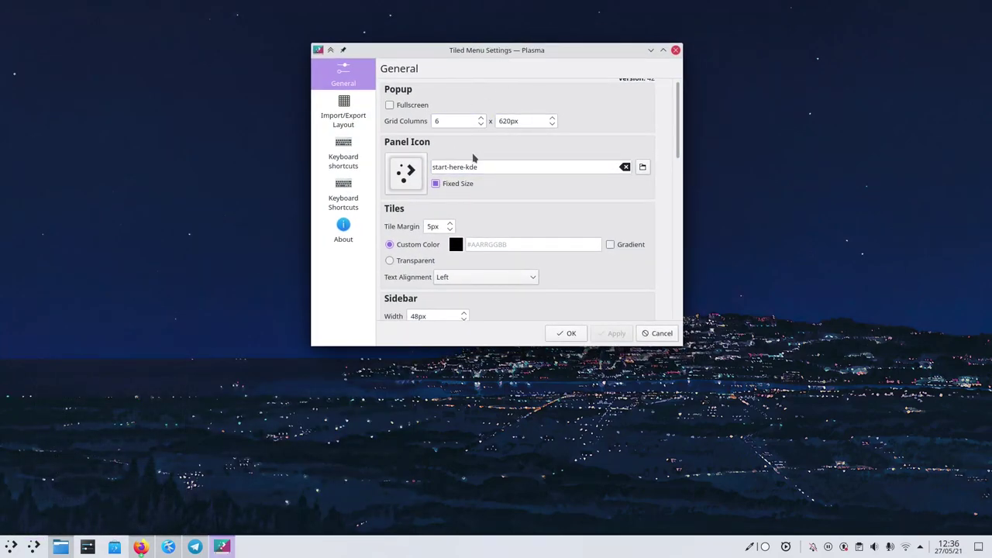
left_click_drag(680, 345, 873, 455)
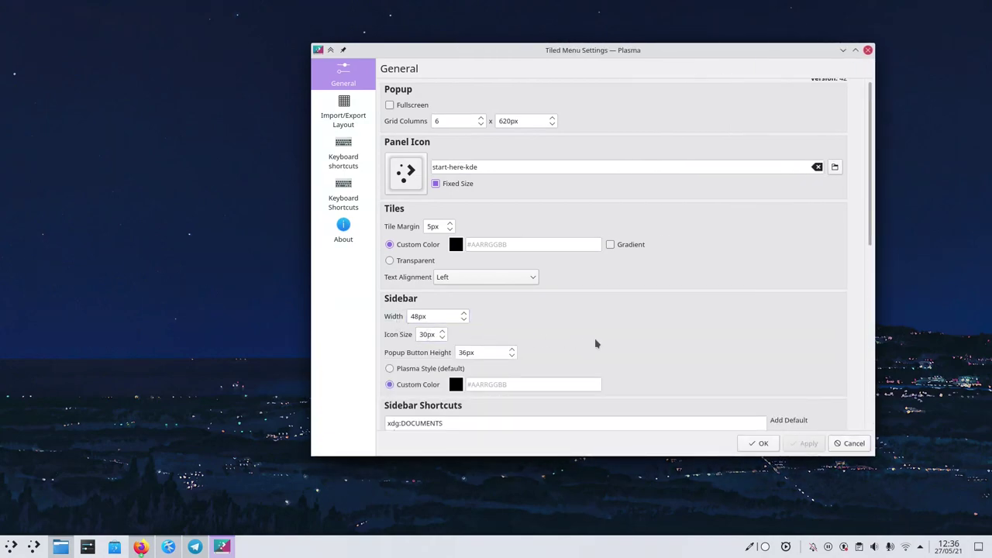
scroll(595, 338, "down", 1)
left_click(867, 50)
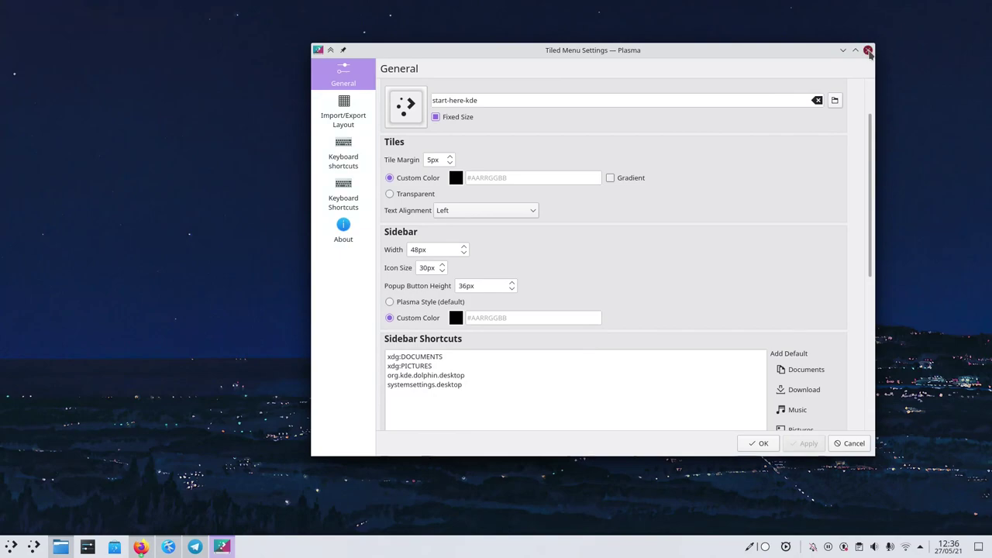
Step: Browse the Tiled Menu's alphabetical application list and jump to the letter U through the letter index
key("super")
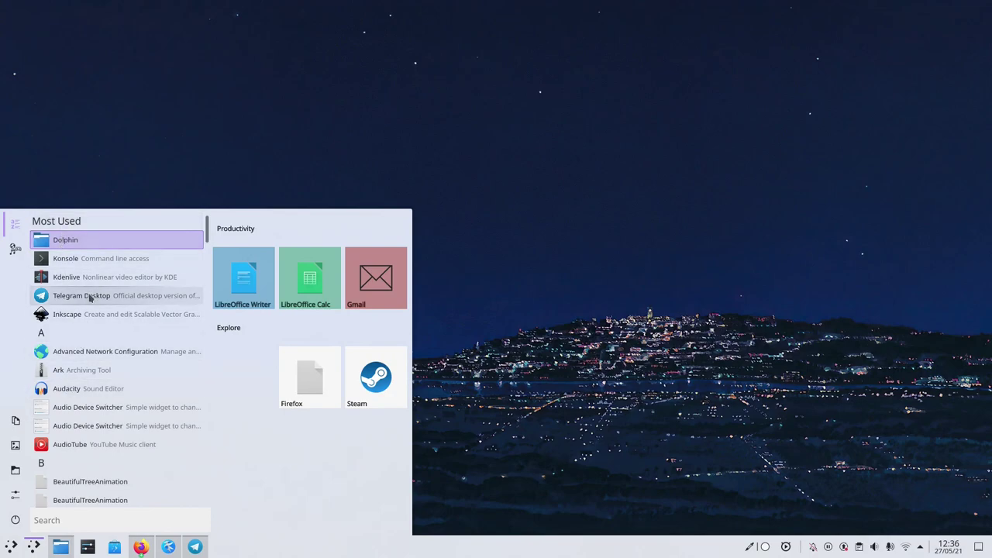
scroll(90, 299, "down", 3)
scroll(89, 299, "up", 3)
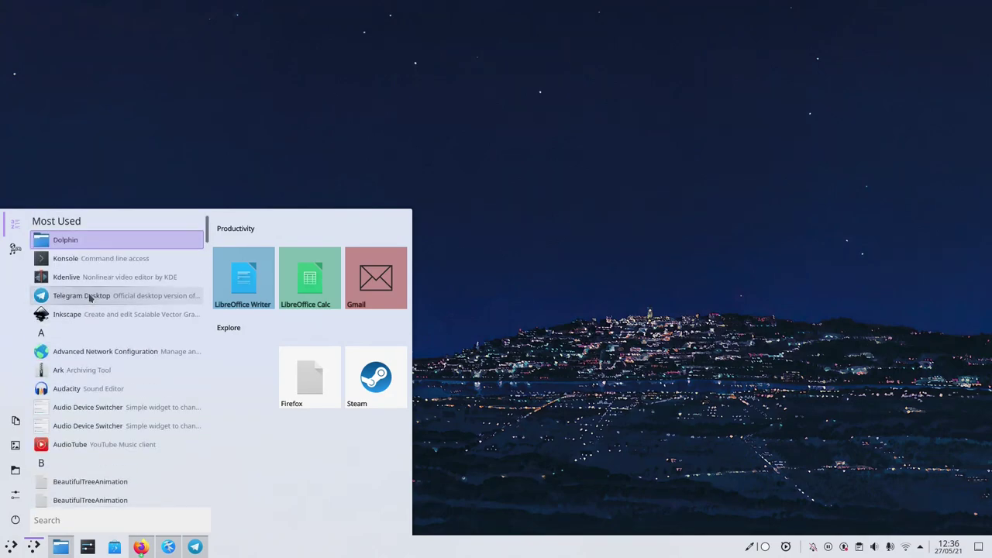
left_click(46, 338)
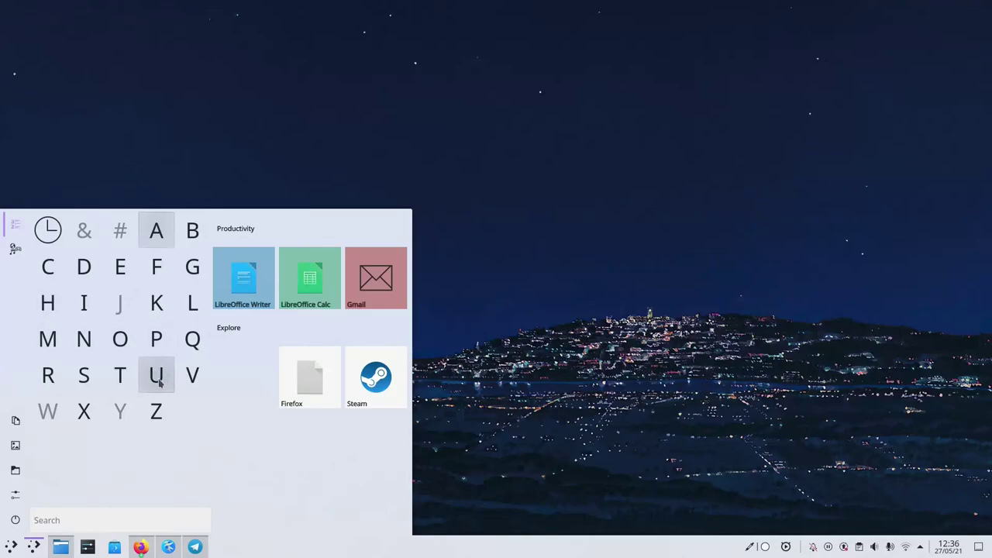
left_click(103, 402)
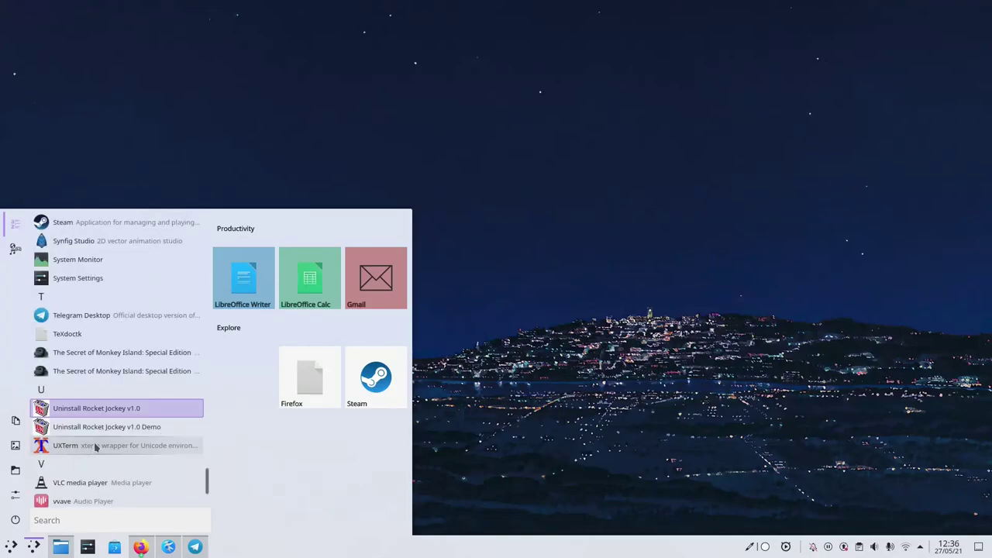
Step: Jump to the Office group in the categorised application list and view the session and power options
left_click(14, 252)
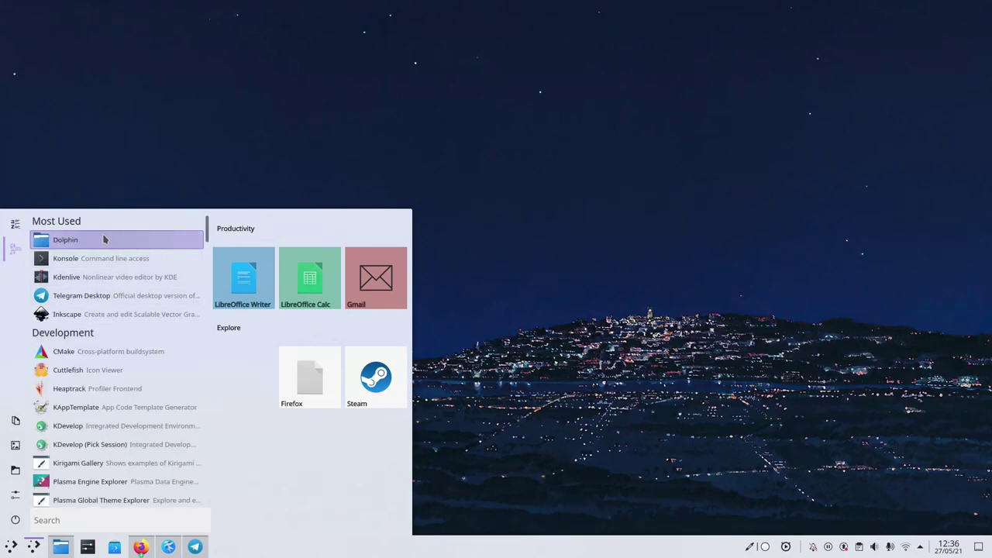
left_click(88, 333)
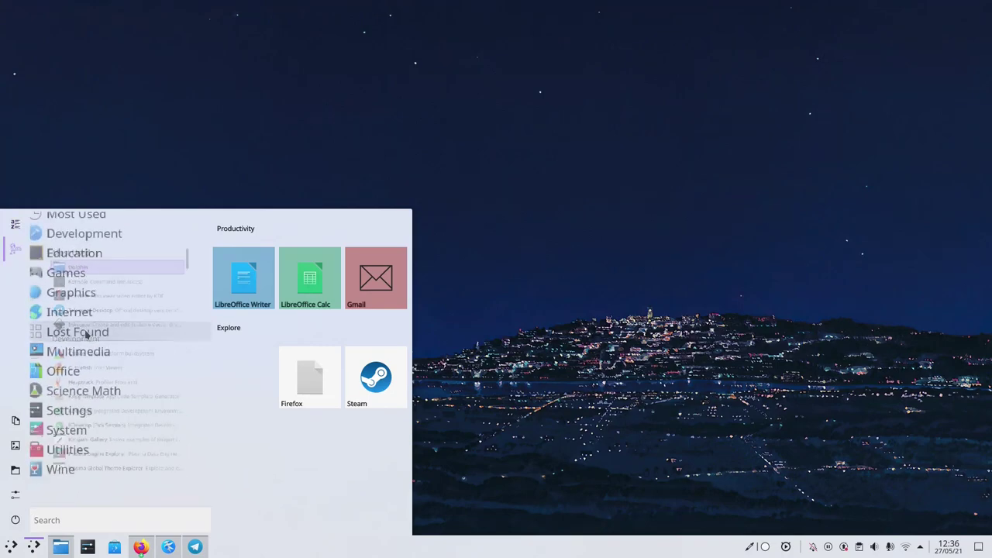
left_click(90, 372)
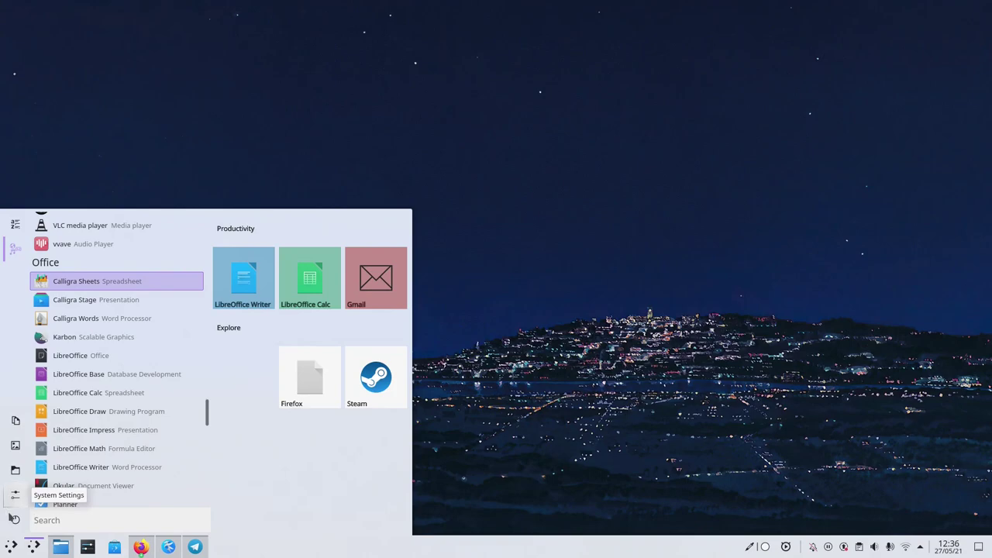
left_click(15, 519)
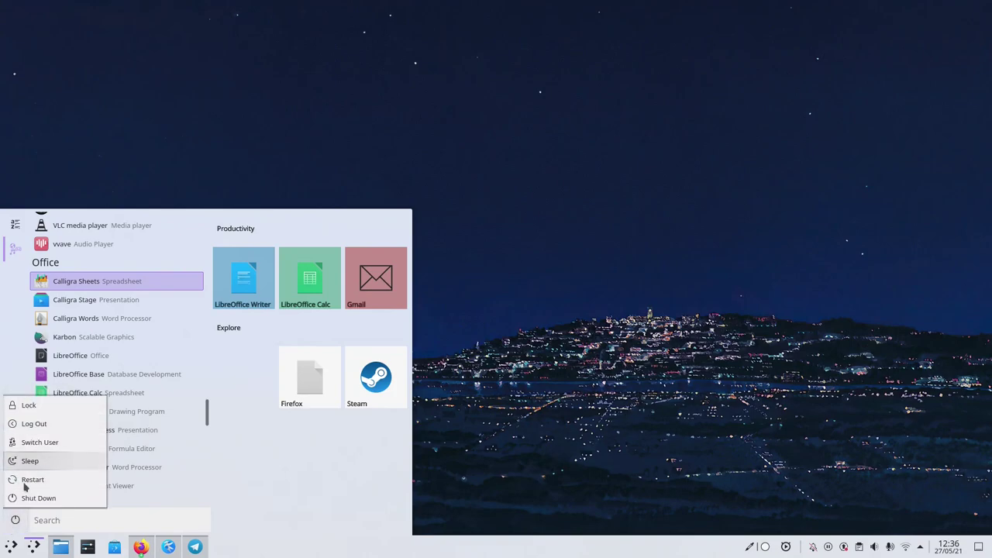
left_click(14, 519)
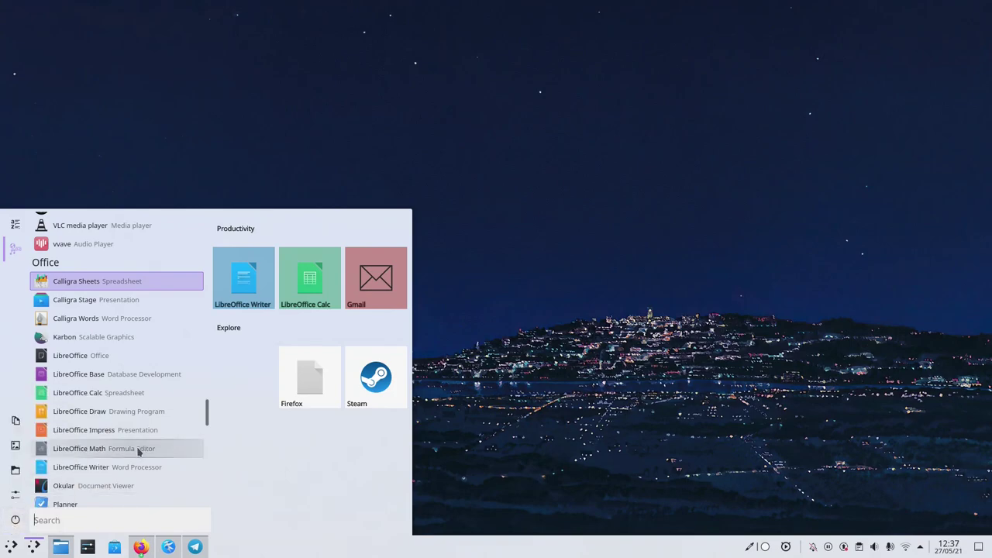
Step: Pin Konsole beside the Firefox tile under Explore, and add CMake and Cuttlefish tiles in the row below
scroll(135, 447, "up", 15)
scroll(135, 449, "up", 3)
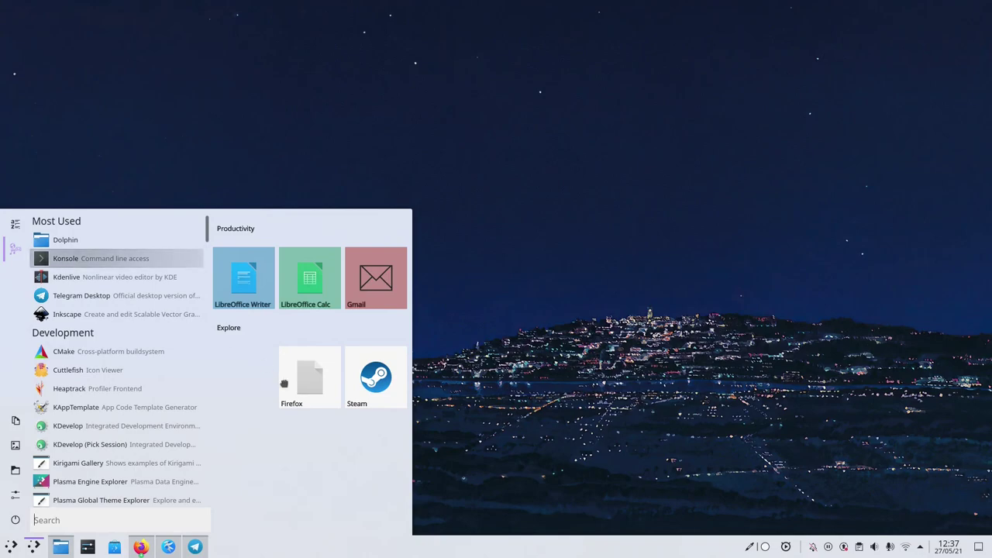
left_click_drag(69, 258, 232, 377)
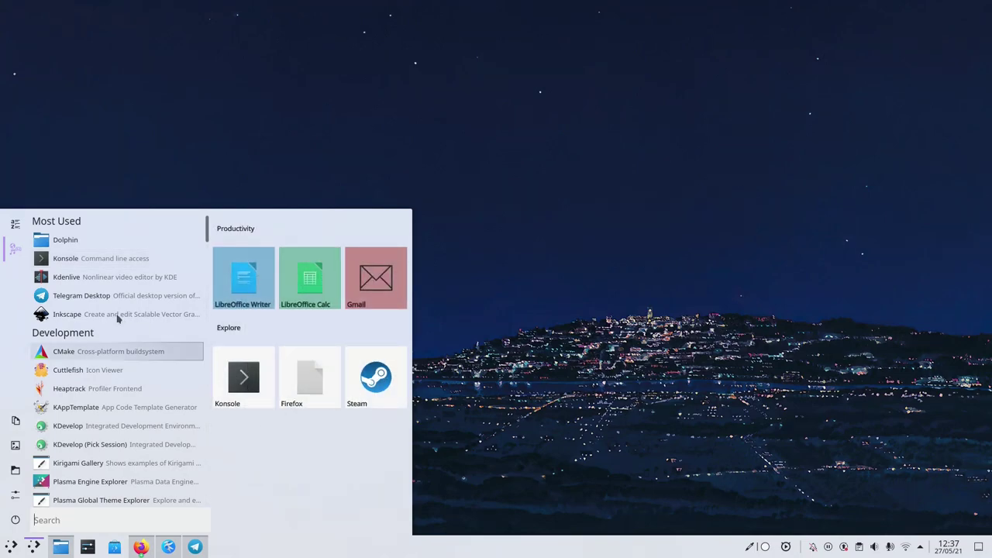
left_click_drag(76, 351, 234, 443)
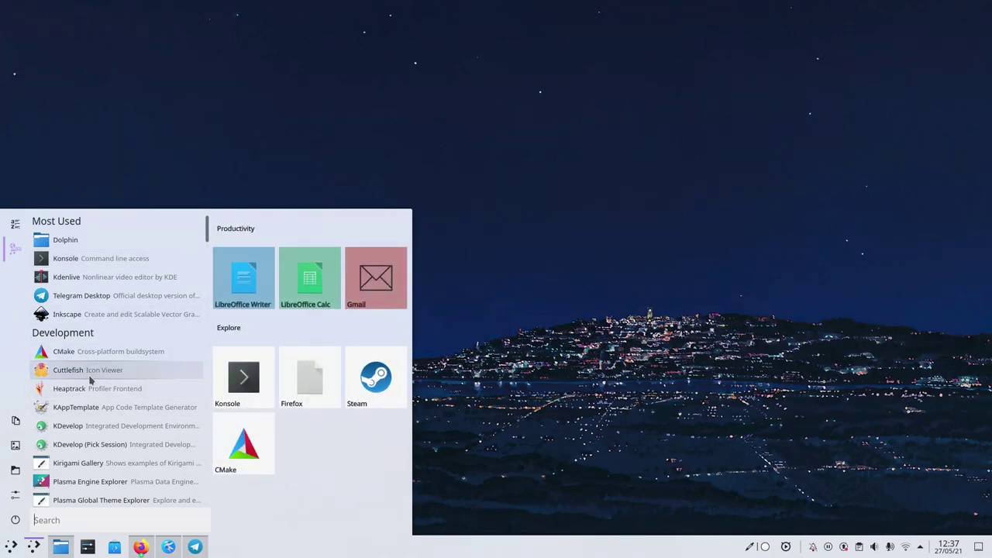
left_click_drag(62, 370, 296, 438)
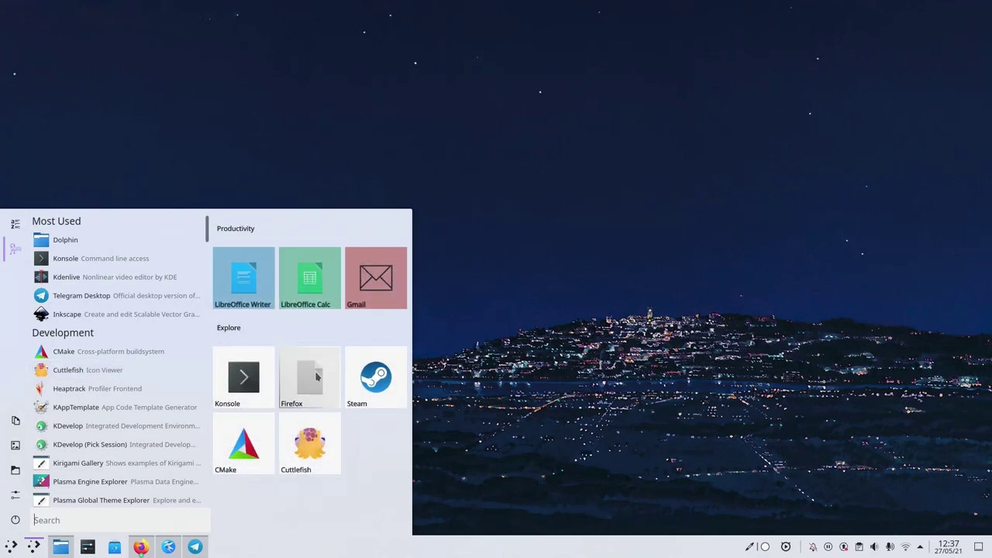
Step: Launch Cuttlefish from its new tile and close its window
left_click(330, 437)
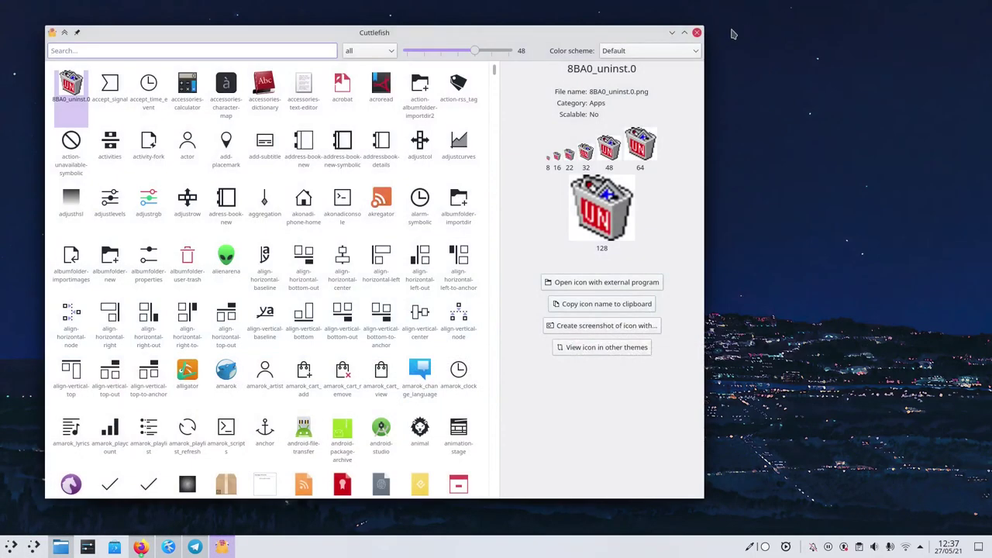
left_click(697, 34)
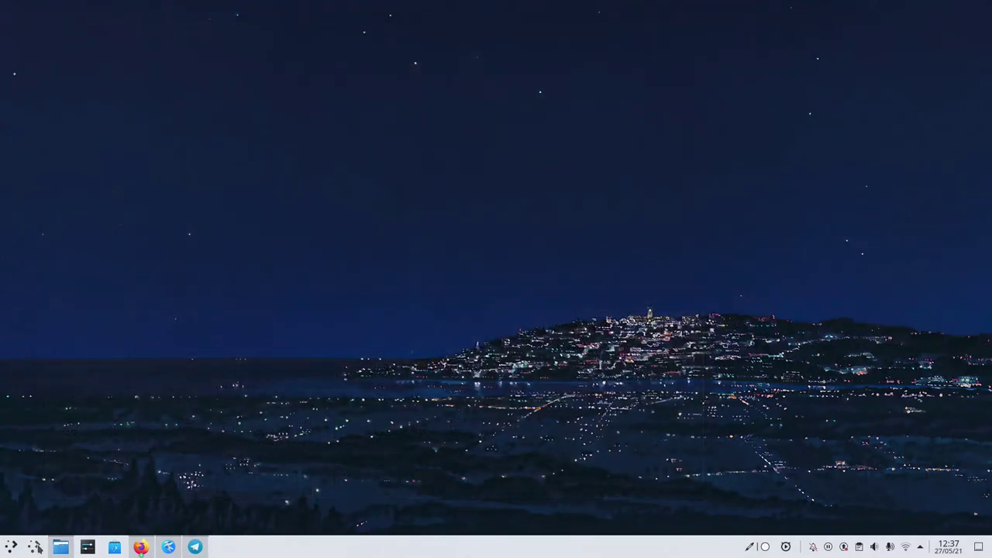
Step: Resize the Cuttlefish tile to 3x4 and hide its label while keeping its icon shown
key("super")
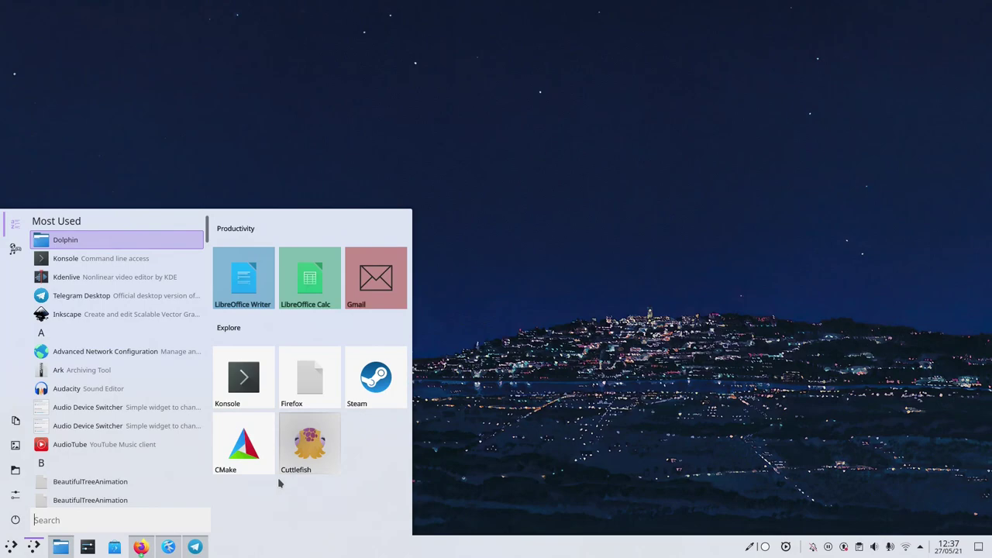
right_click(308, 459)
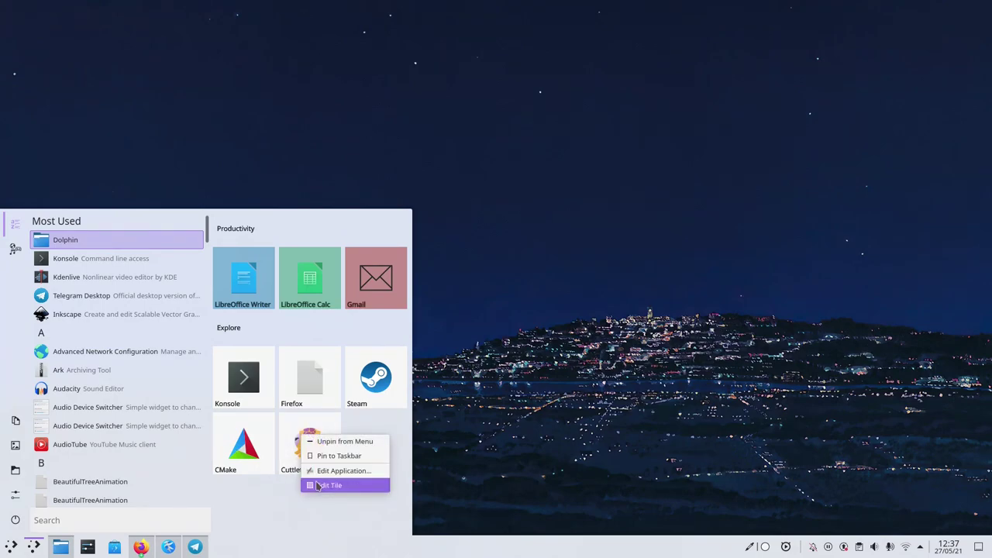
left_click(324, 487)
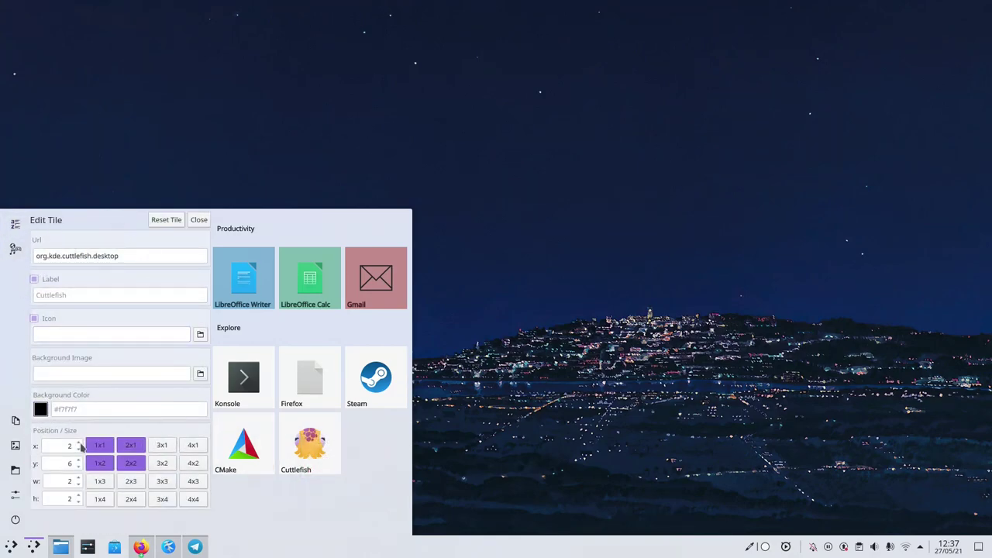
left_click(162, 465)
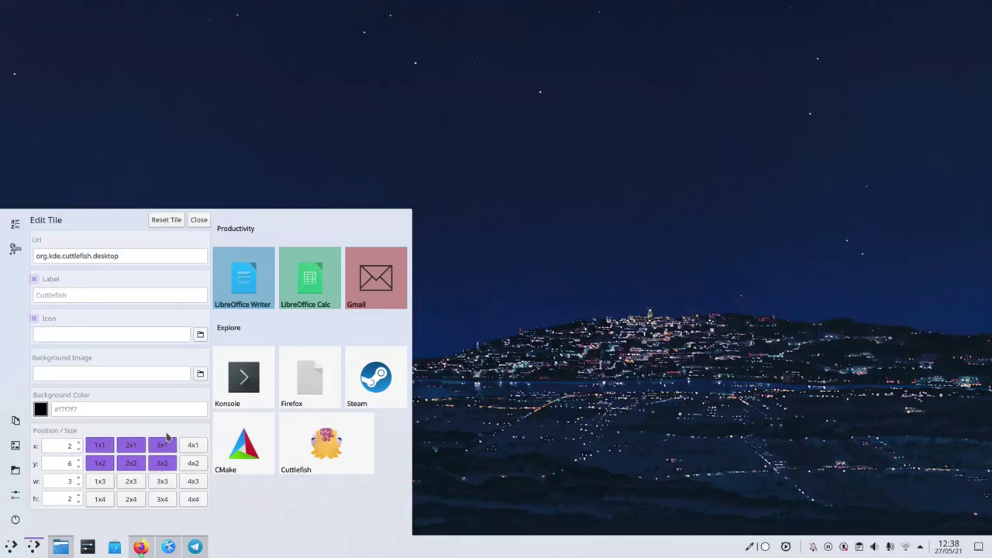
left_click(135, 466)
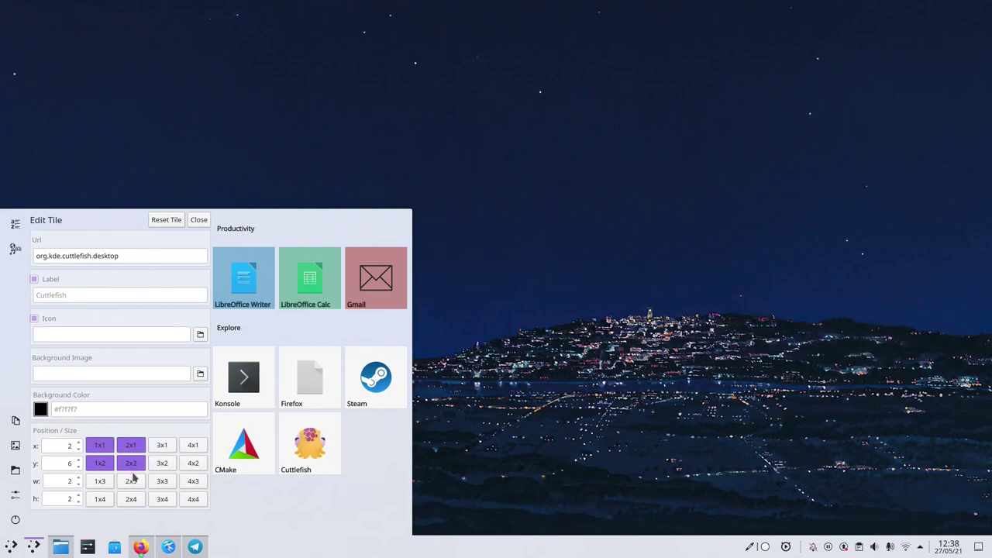
left_click(132, 482)
left_click(162, 481)
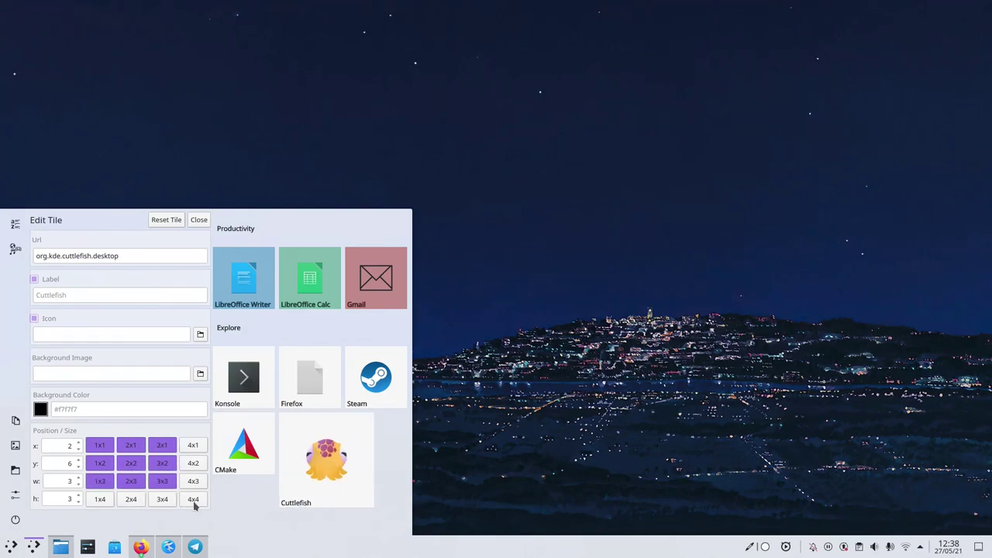
left_click(194, 500)
left_click(162, 502)
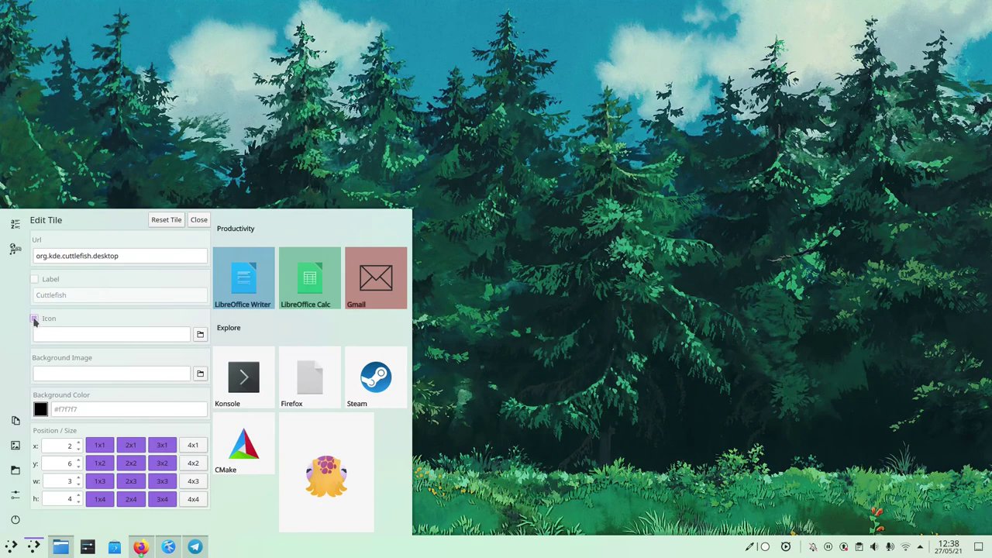
left_click(35, 320)
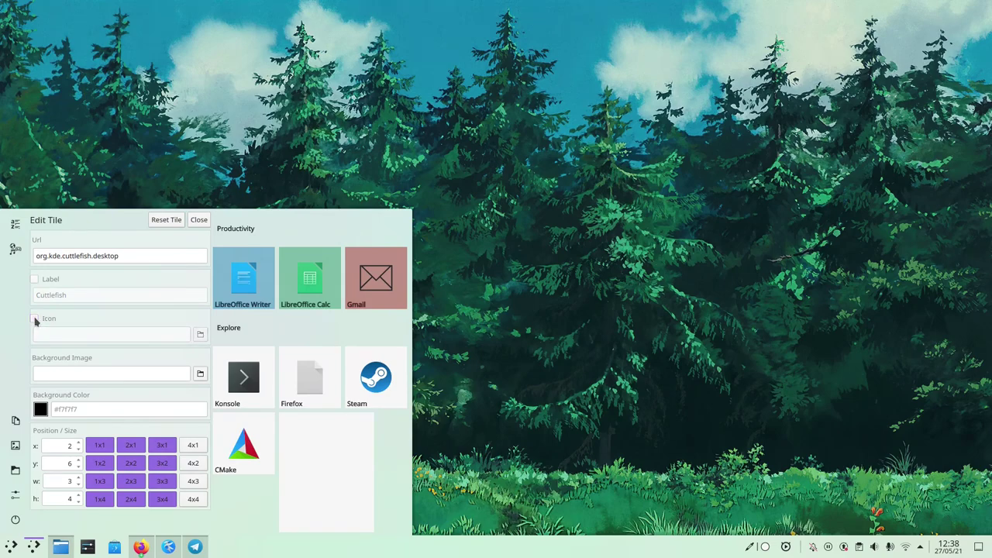
left_click(35, 320)
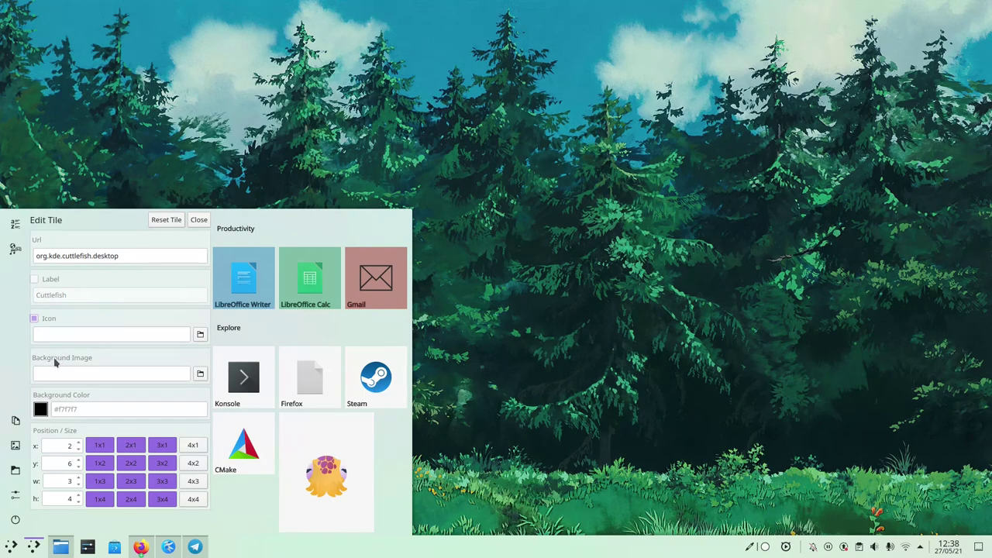
Step: Set the Cuttlefish tile's background colour to yellow #ffe354, starting from a colour sampled from its icon
left_click(41, 409)
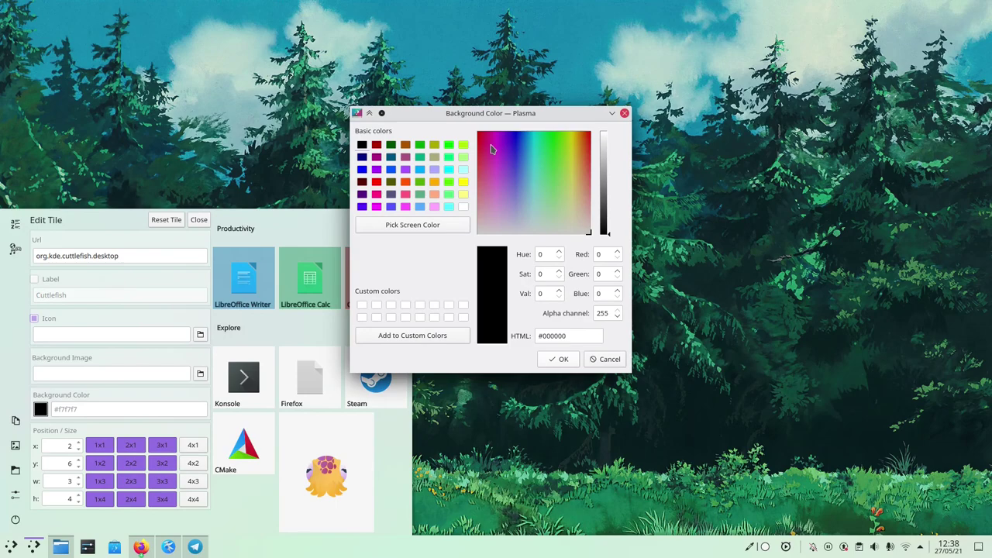
left_click(412, 224)
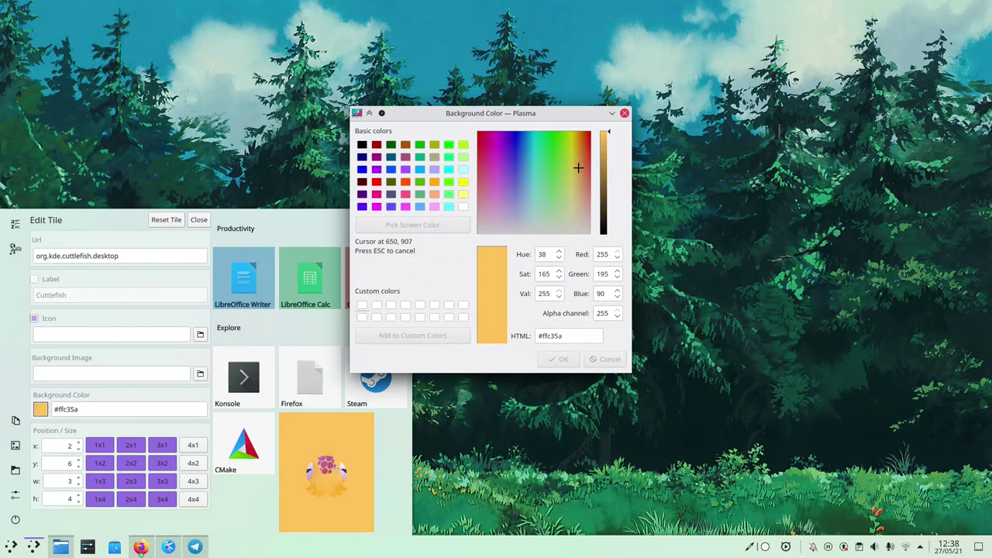
left_click(331, 477)
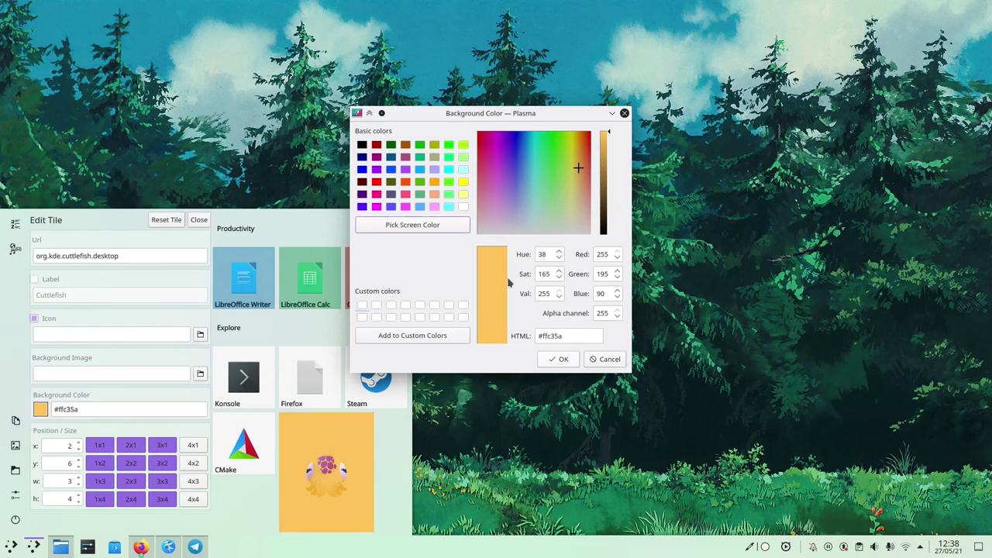
left_click(579, 169)
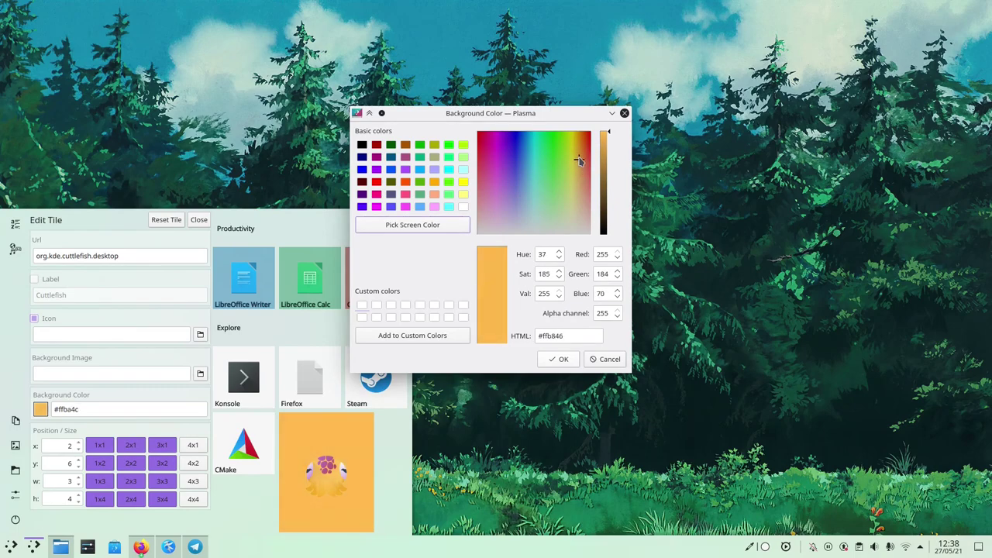
left_click_drag(579, 161, 575, 169)
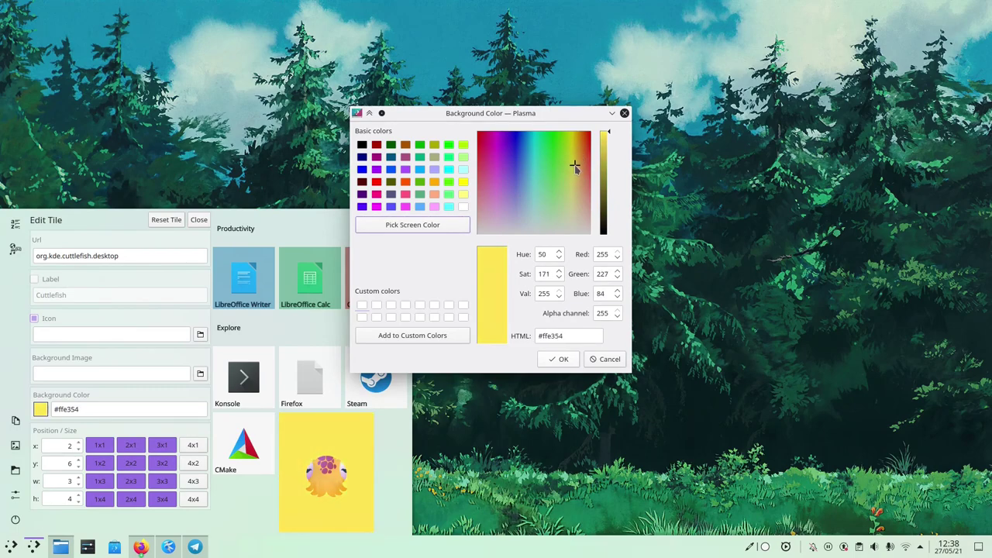
left_click(559, 358)
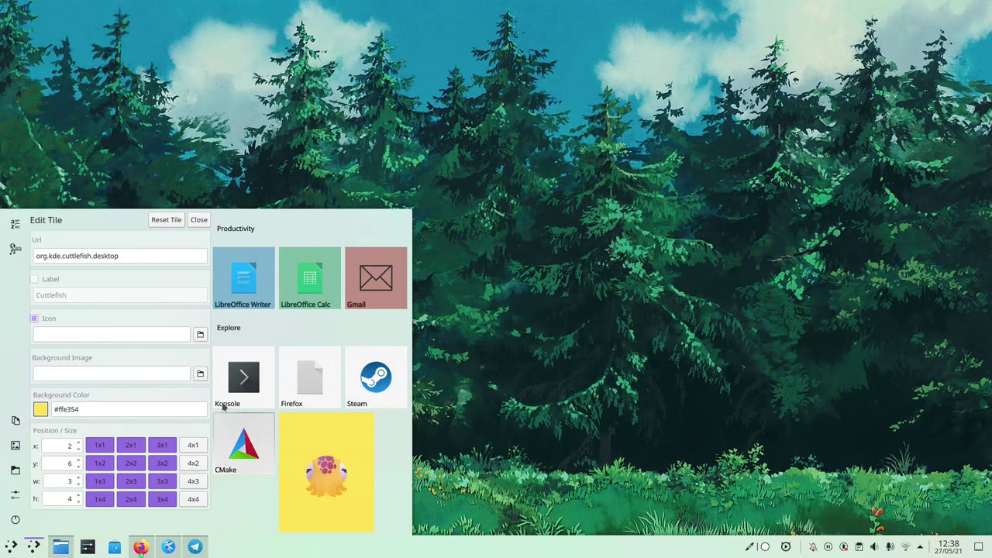
Step: Give the Konsole tile the grey background #9bb0b5, based on a lightened colour sampled from its icon, and hide its label
right_click(253, 370)
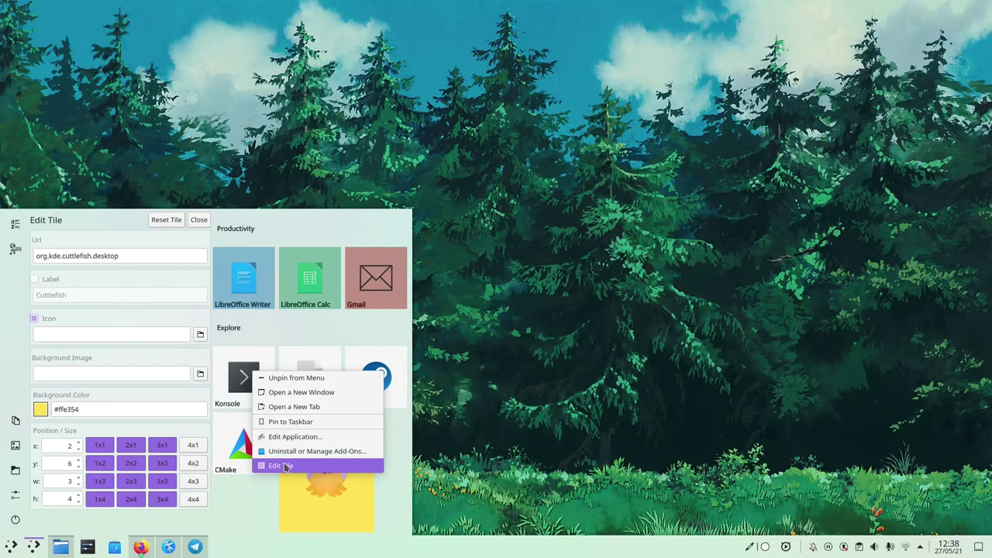
left_click(281, 464)
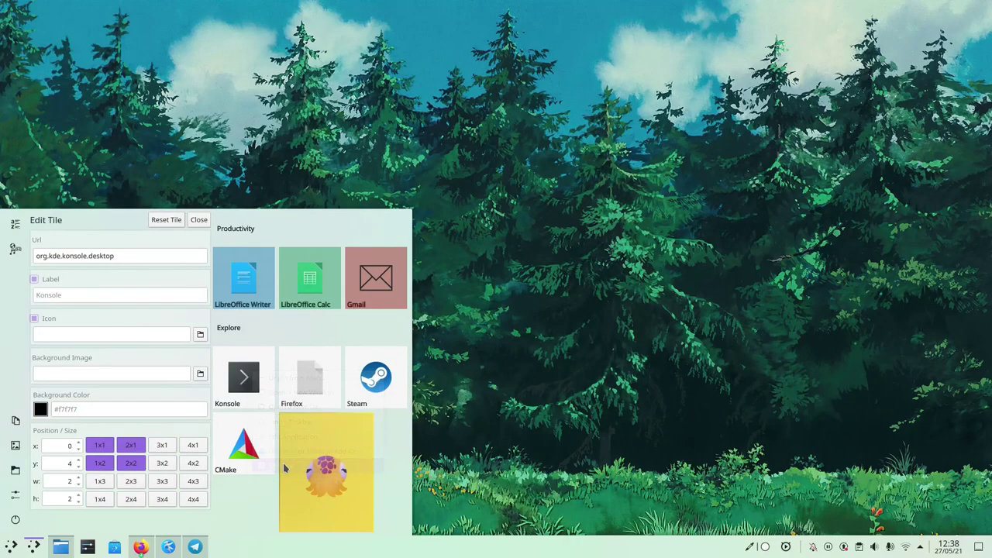
left_click(41, 409)
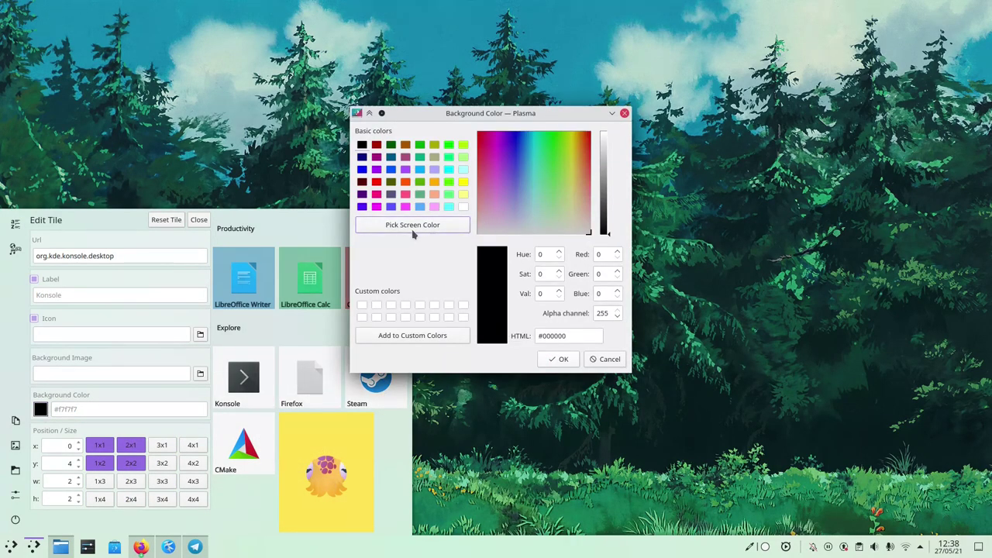
left_click(412, 224)
left_click(251, 375)
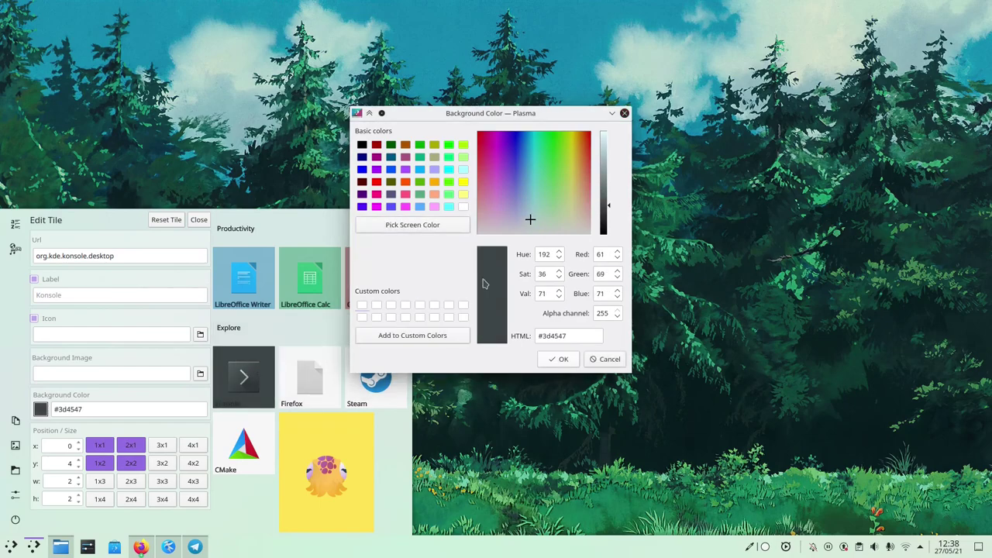
left_click_drag(612, 203, 598, 164)
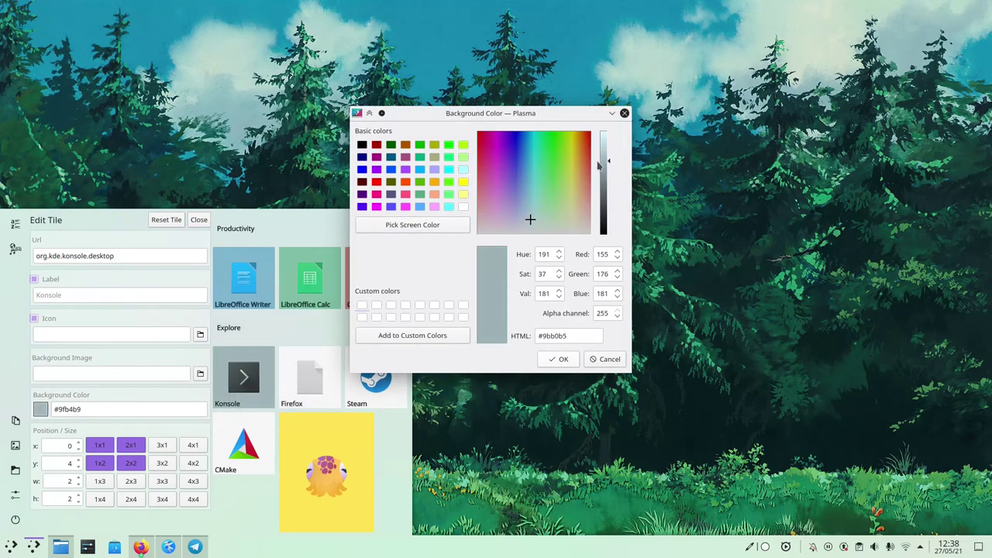
left_click(559, 358)
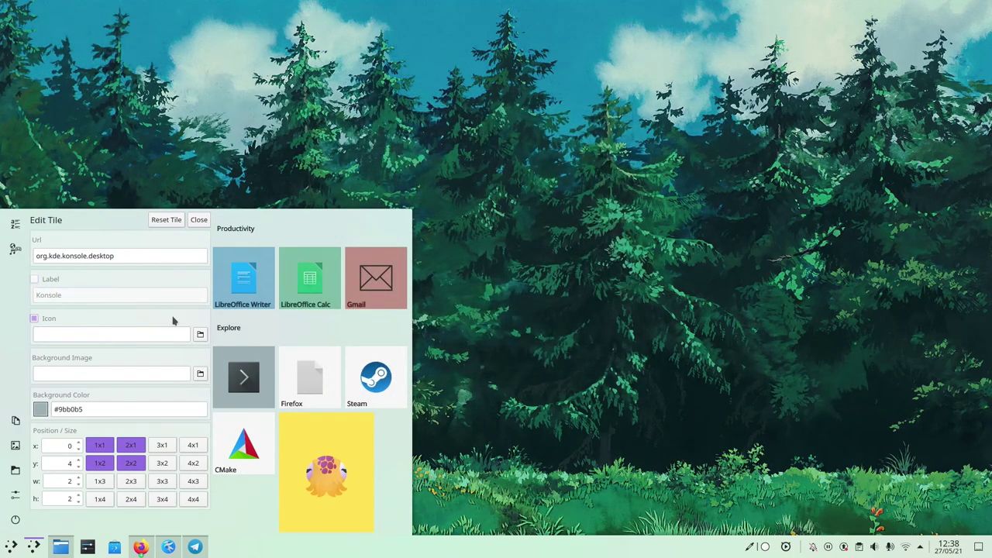
Step: Replace the Firefox tile under Explore with an AudioTube tile and unpin the Steam tile
right_click(315, 392)
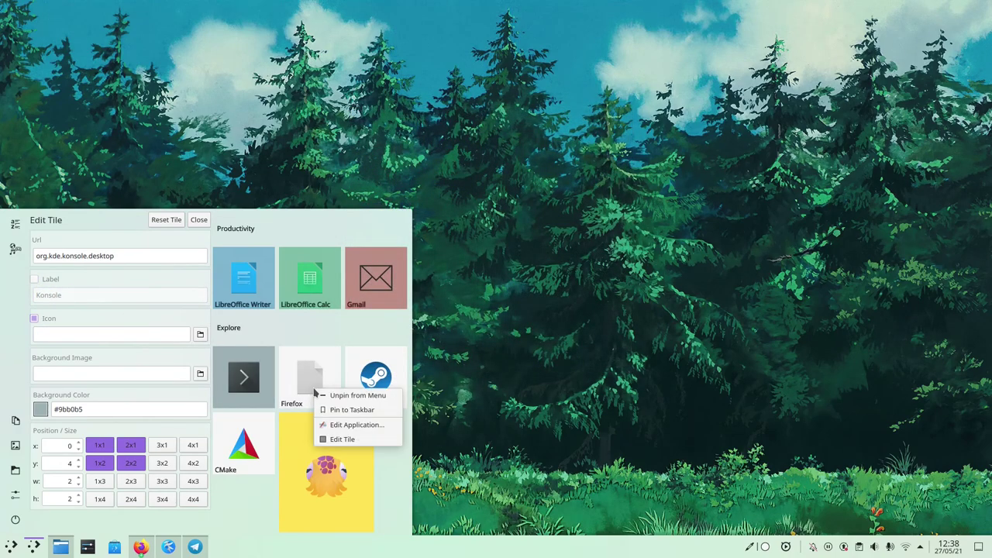
left_click(330, 396)
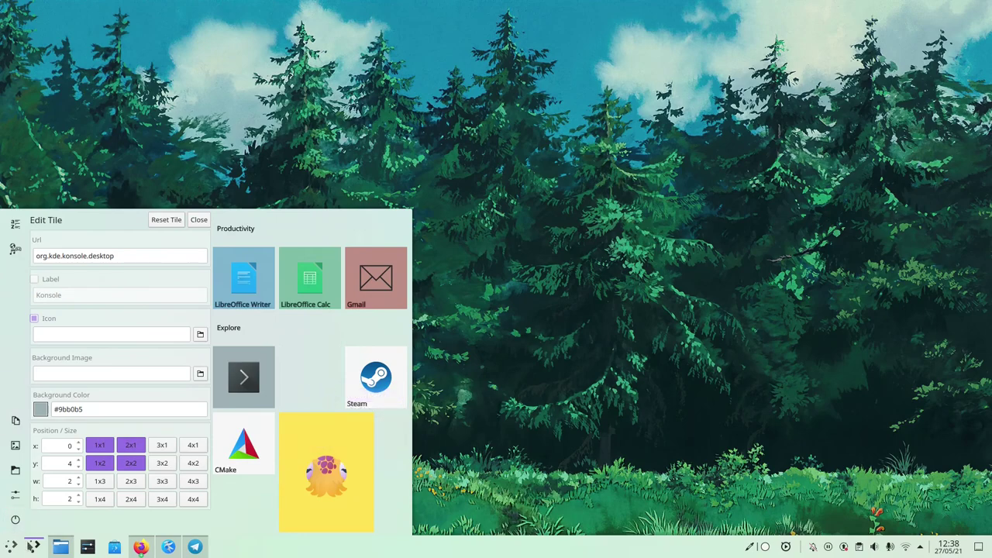
left_click(31, 546)
left_click(31, 546)
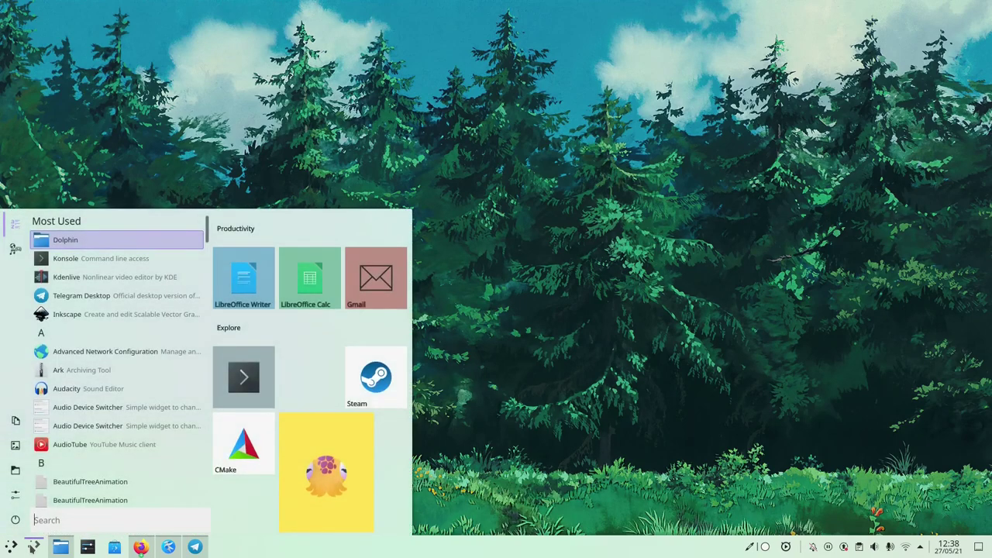
scroll(77, 285, "down", 3)
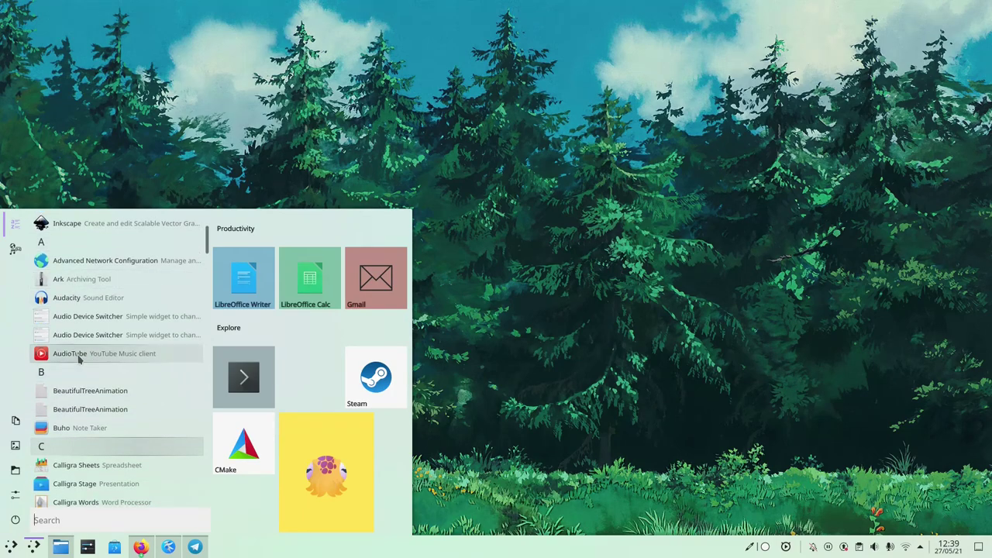
left_click_drag(70, 354, 309, 377)
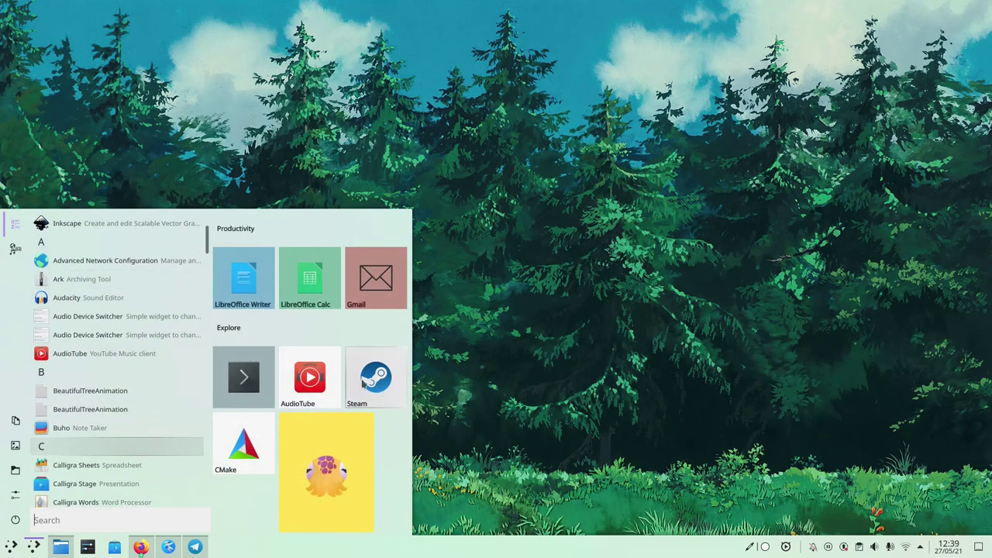
right_click(363, 379)
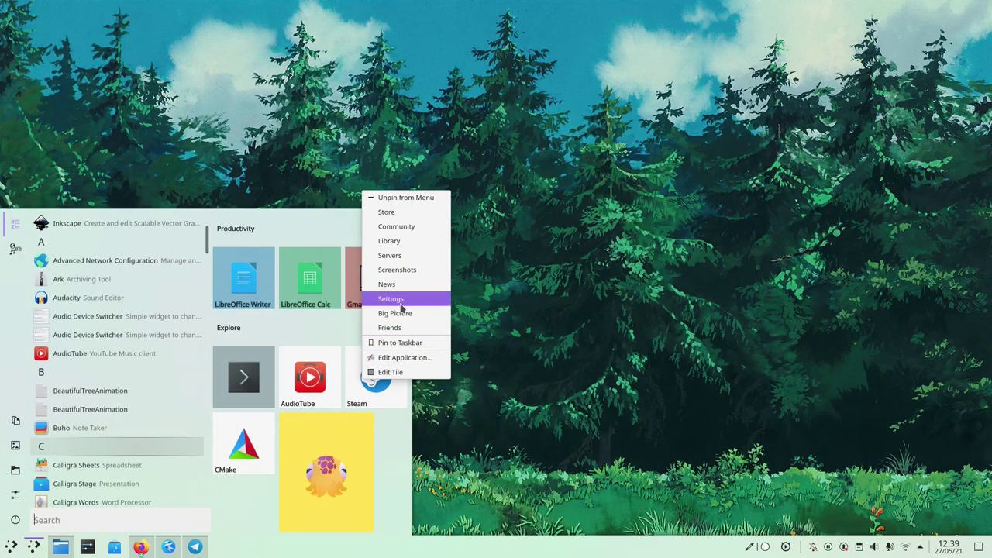
left_click(399, 199)
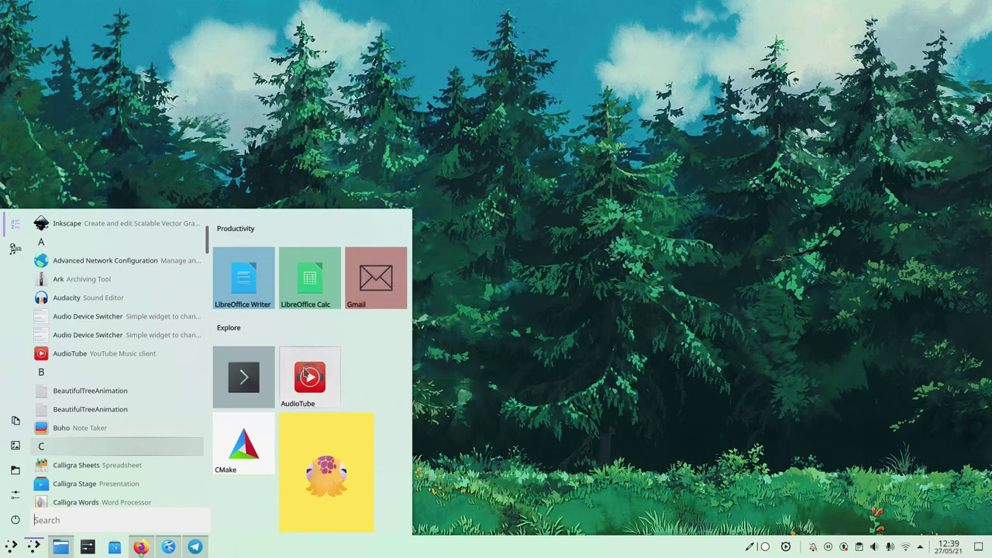
Step: Hide the AudioTube tile's label and set its background to orange #ff884c, adjusted from a colour sampled from its icon
right_click(307, 370)
left_click(335, 419)
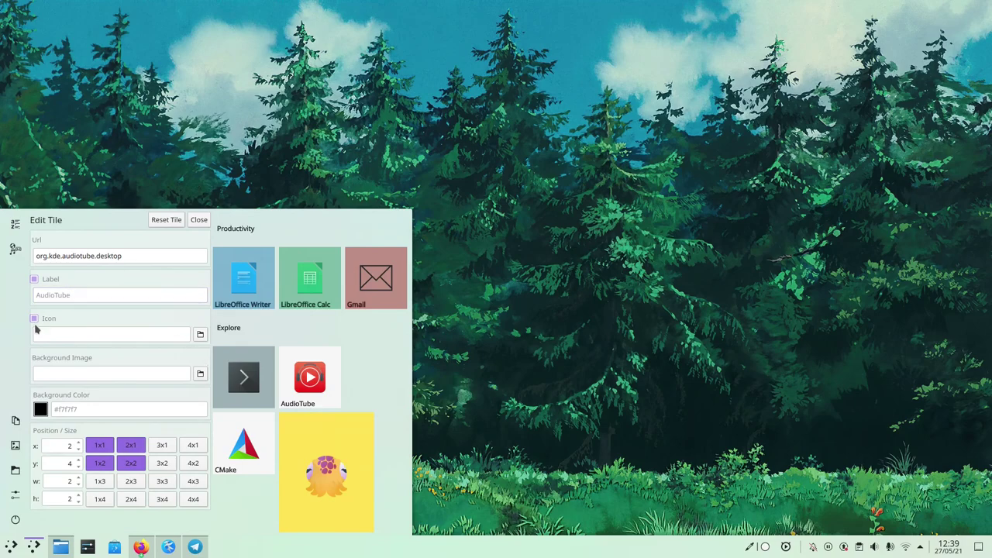
left_click(34, 279)
left_click(41, 410)
left_click(404, 225)
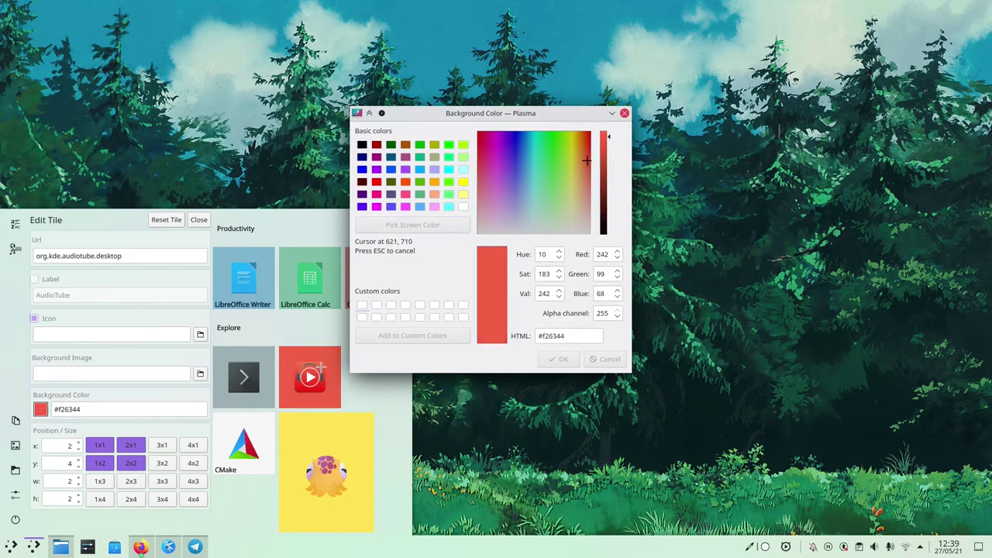
left_click(319, 367)
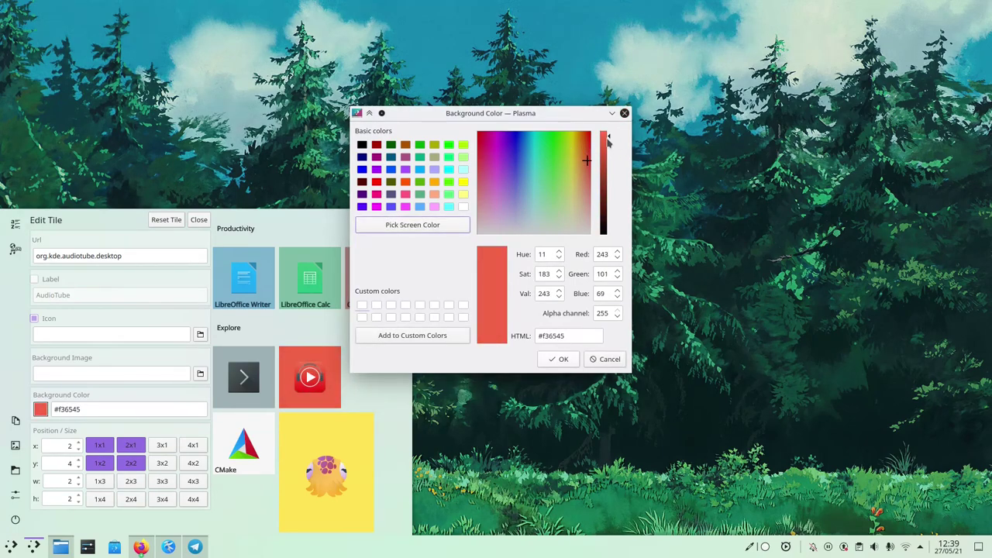
left_click_drag(609, 139, 606, 127)
left_click_drag(586, 163, 585, 165)
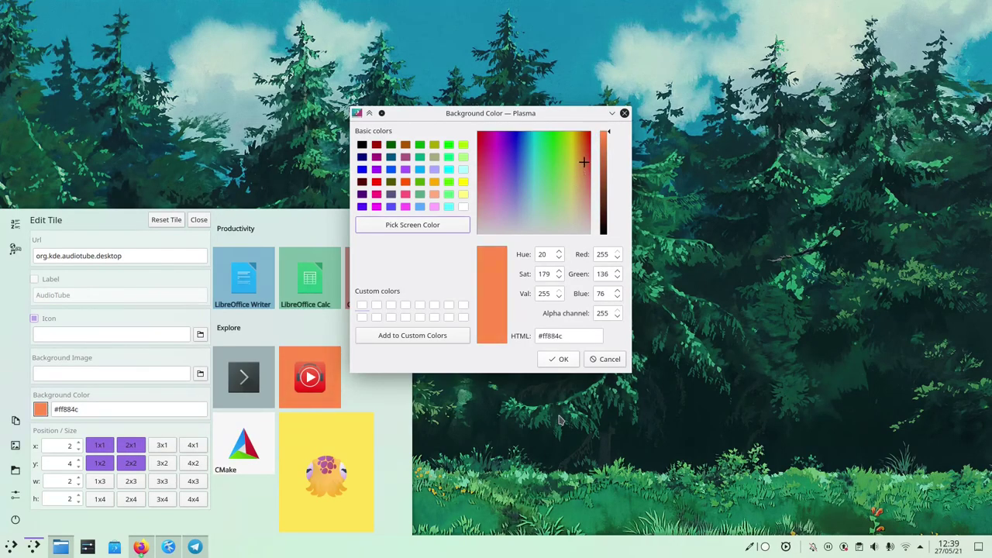
left_click(558, 359)
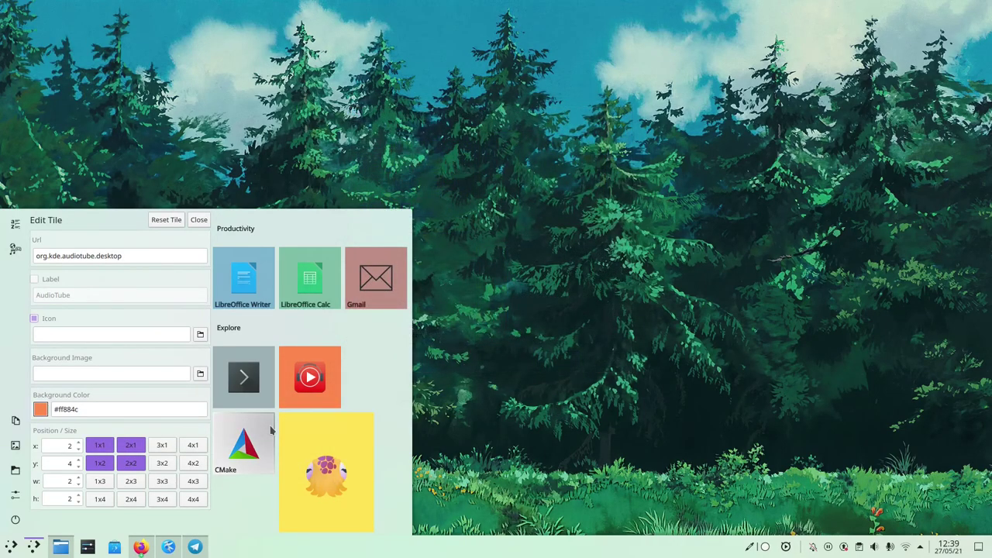
Step: Widen the AudioTube tile to 3x2
right_click(271, 428)
right_click(312, 375)
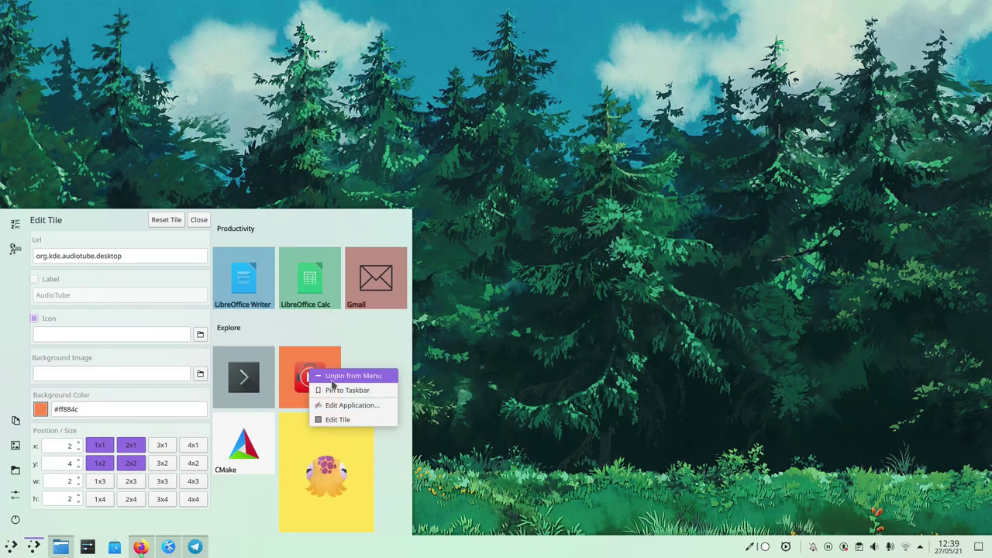
left_click(138, 471)
left_click(161, 463)
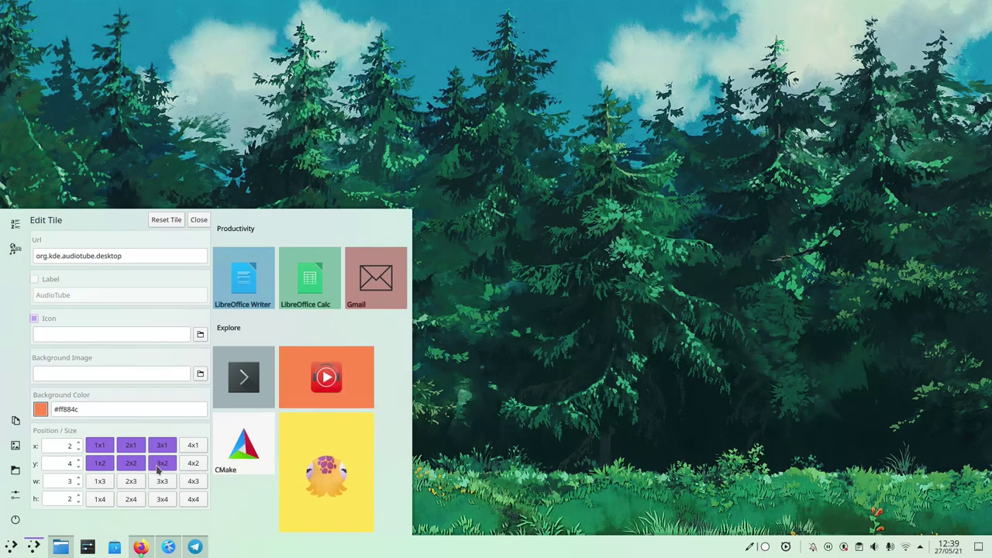
Step: Move the CMake tile one row down and lengthen the Konsole tile to 2x3
left_click_drag(248, 442, 246, 475)
right_click(254, 375)
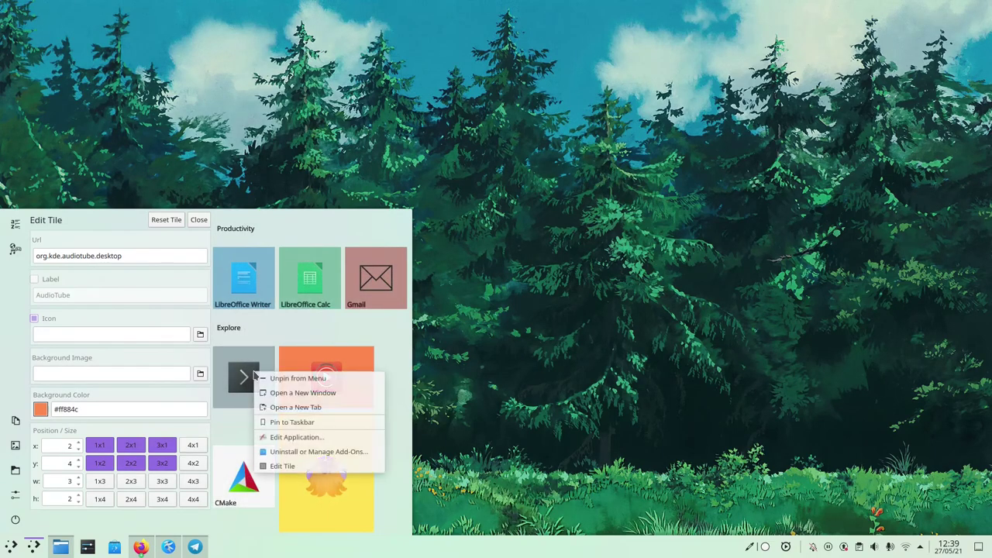
left_click(302, 465)
left_click(131, 482)
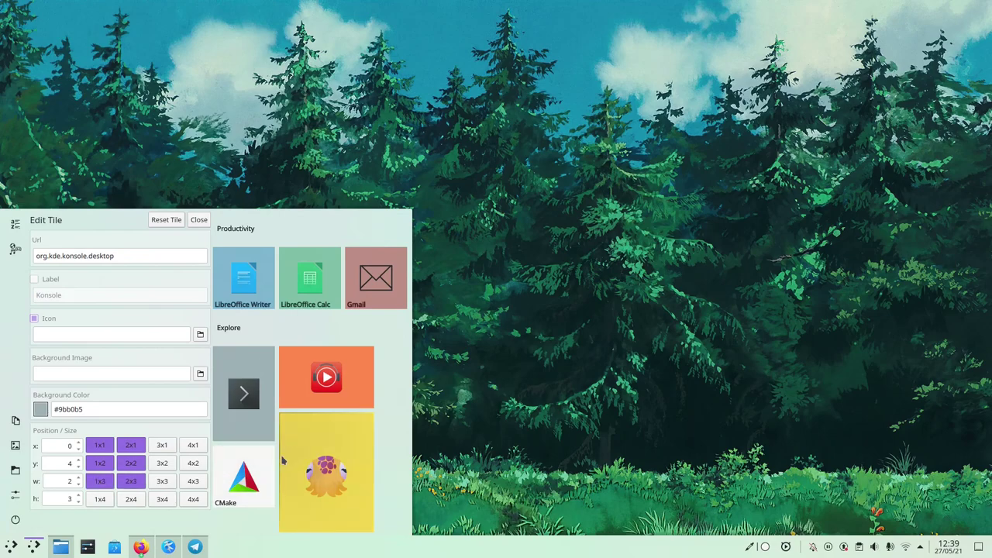
Step: Hide the CMake tile's label and close the tile editor
right_click(251, 466)
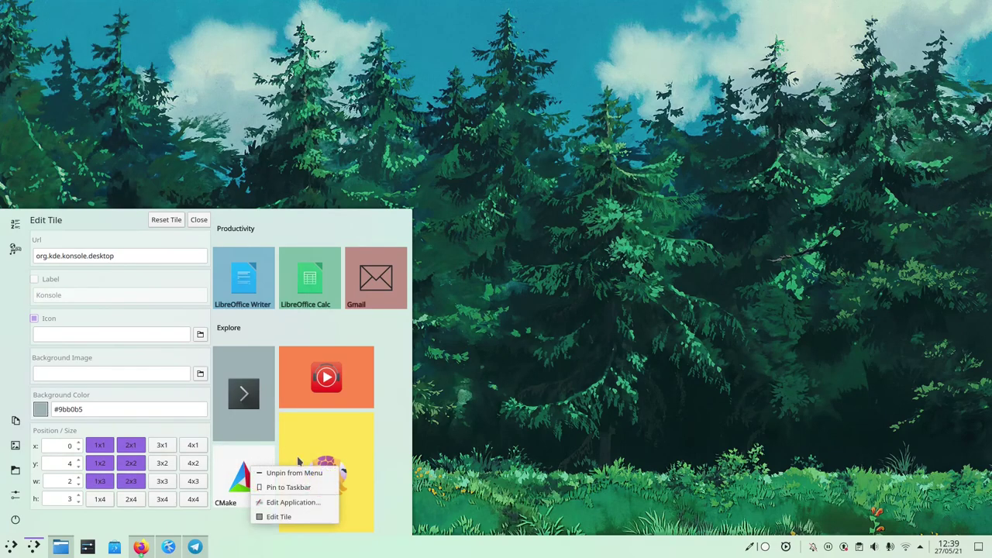
left_click(283, 516)
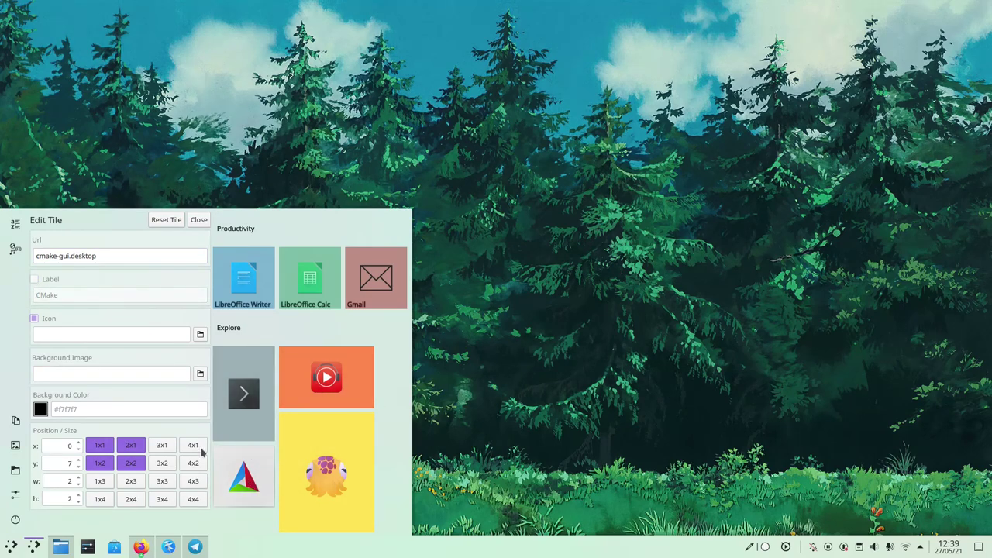
left_click(199, 221)
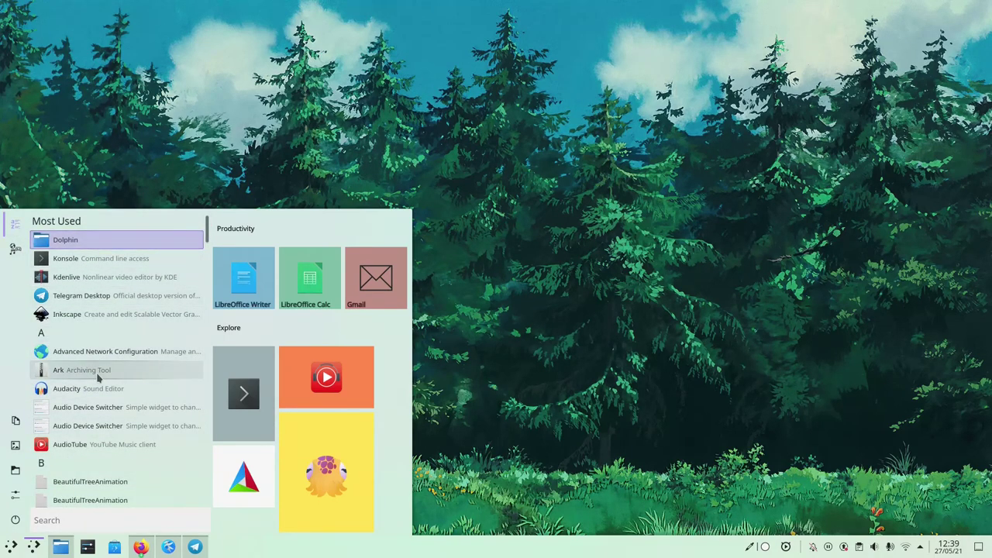
Step: Add an Audacity tile with its label hidden, sized 1x2, to the right of the AudioTube tile
left_click_drag(78, 388, 243, 525)
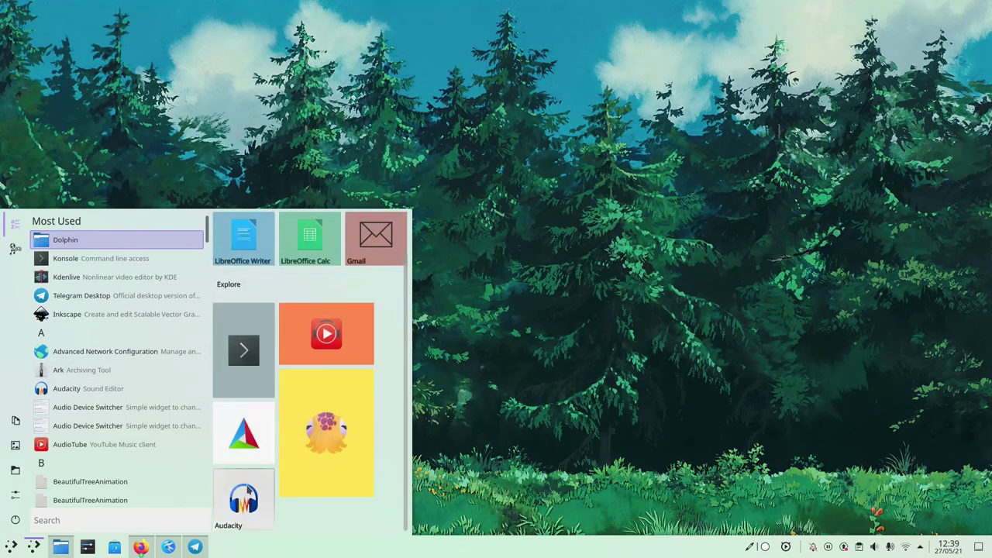
right_click(246, 487)
left_click(284, 471)
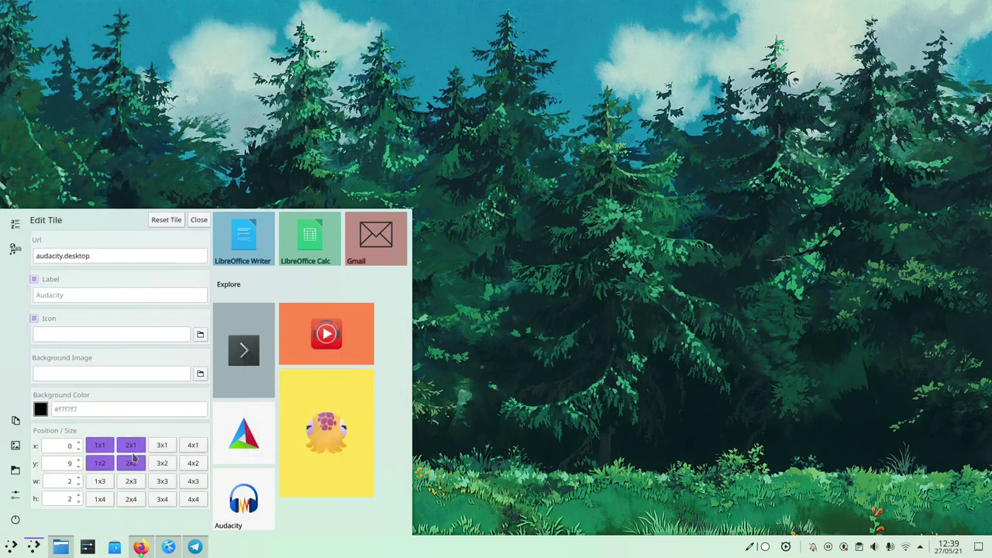
left_click(100, 463)
left_click_drag(228, 498, 393, 333)
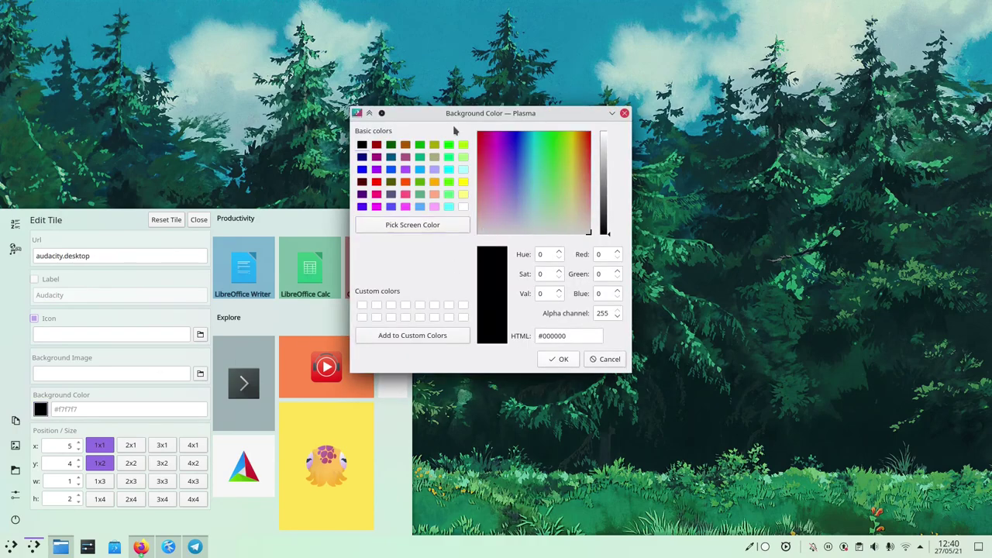
Step: Give the Audacity tile the blue background #009cdf, adjusted from a colour sampled from its icon, and lengthen it to 1x3
left_click_drag(441, 116, 633, 92)
left_click(617, 195)
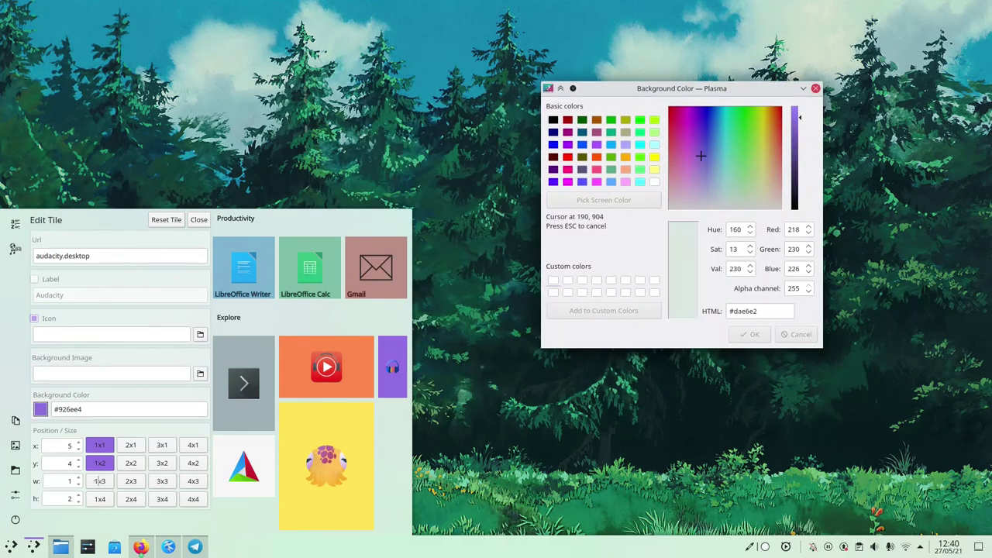
left_click(392, 368)
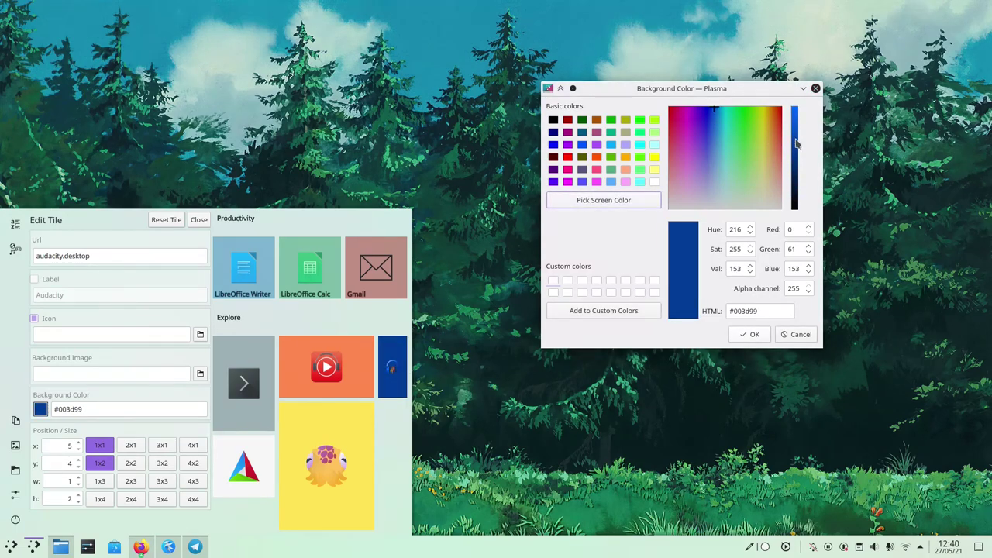
mouse_move(796, 144)
left_mouse_down()
mouse_move(798, 109)
mouse_move(796, 130)
left_mouse_up()
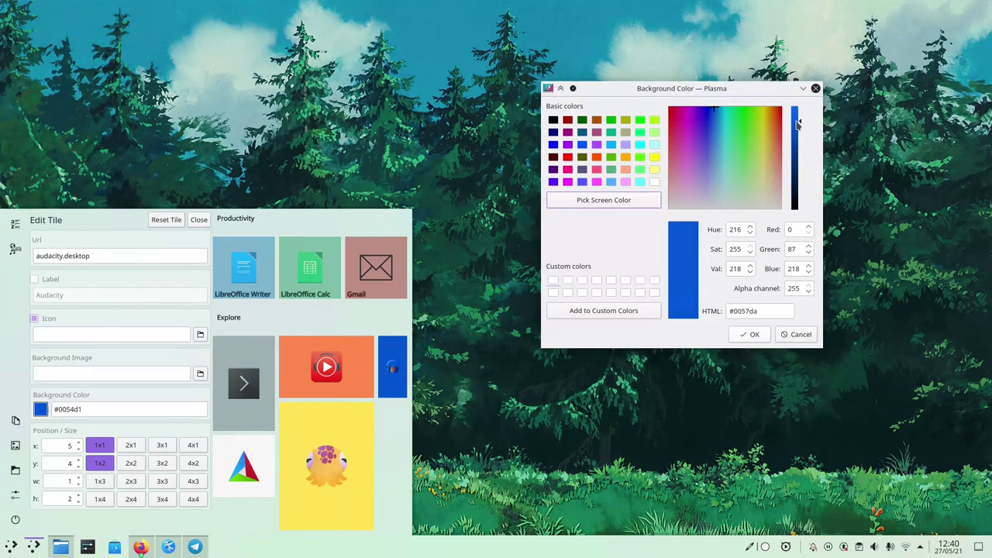
left_click_drag(710, 112, 721, 111)
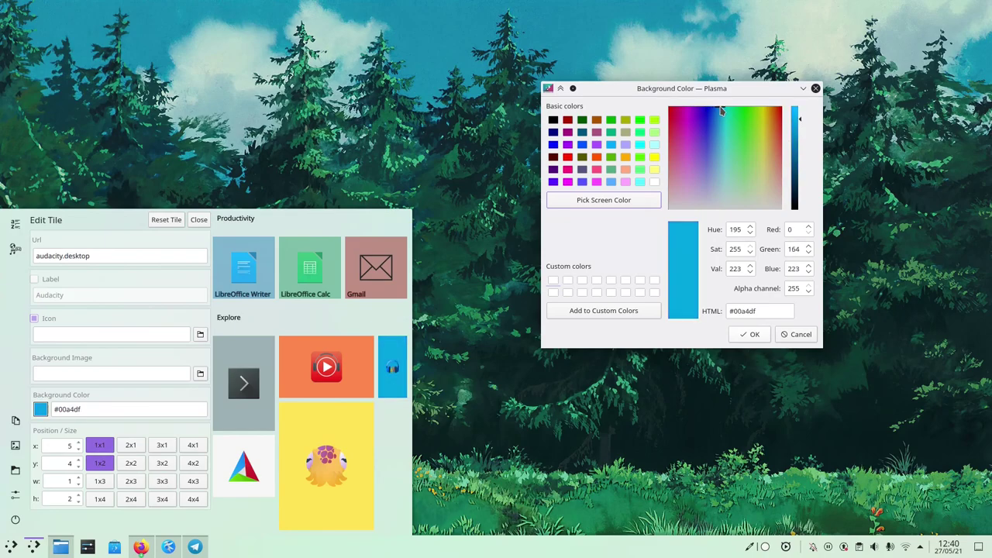
left_click(750, 334)
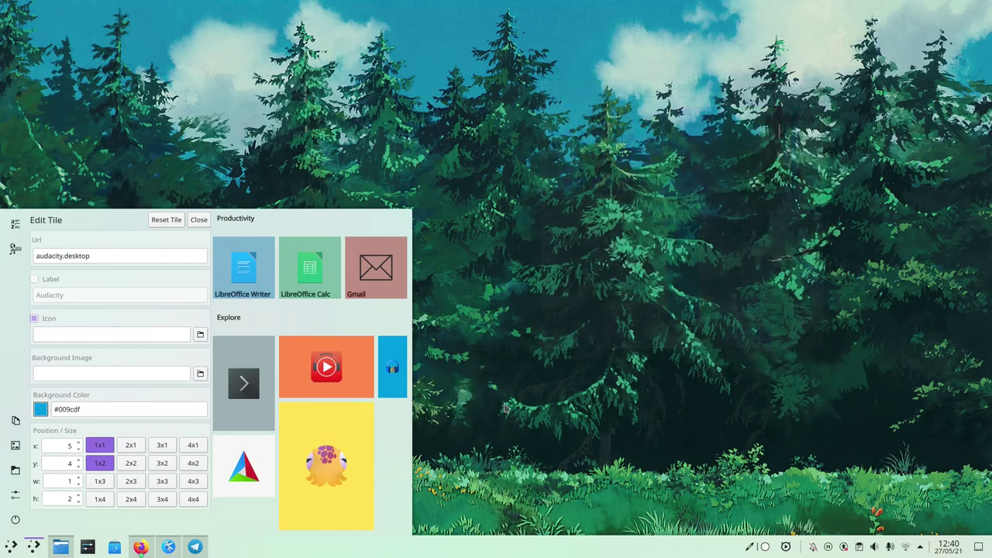
left_click(99, 481)
left_click(198, 220)
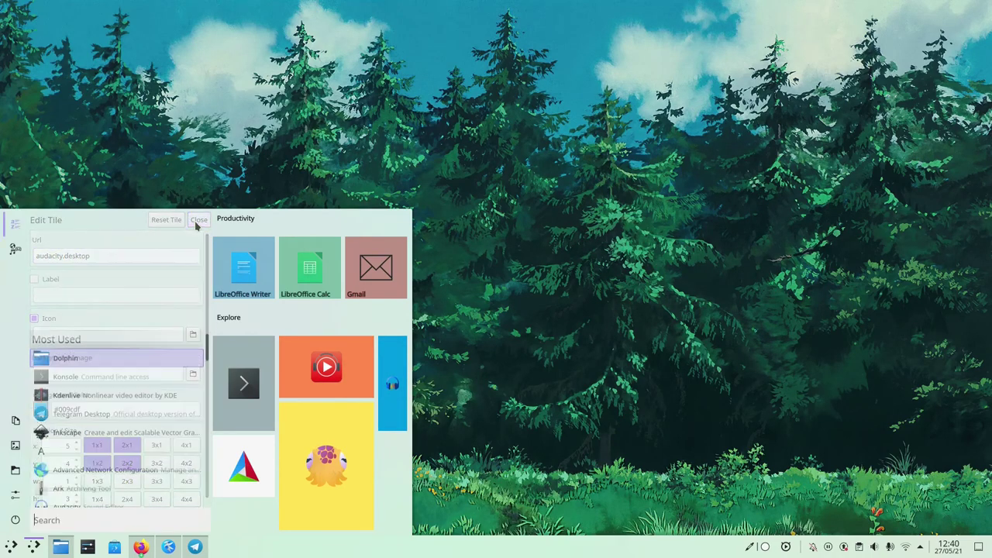
Step: Add an Inkscape tile below the CMake tile and hide its label
left_click_drag(88, 312, 241, 519)
scroll(263, 454, "down", 1)
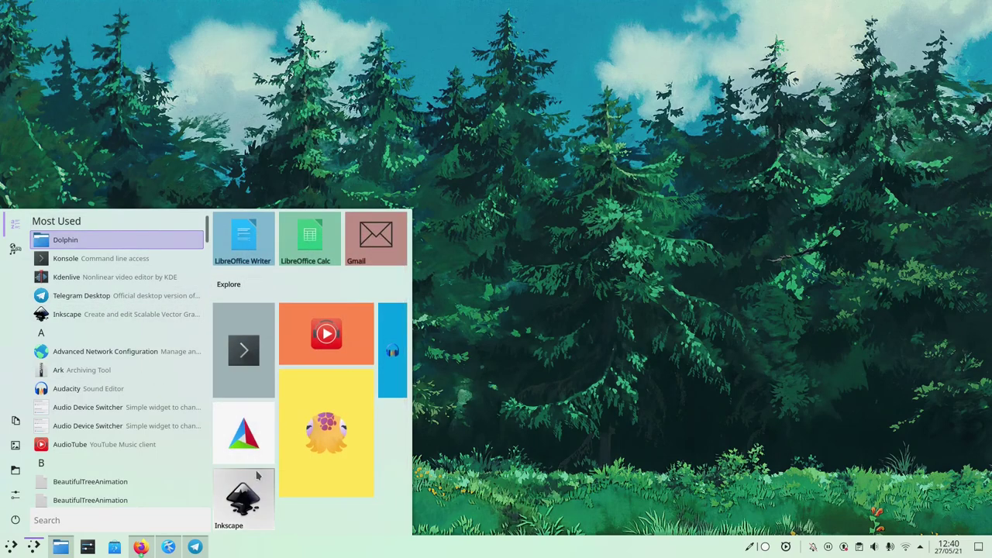
right_click(258, 470)
left_click(263, 465)
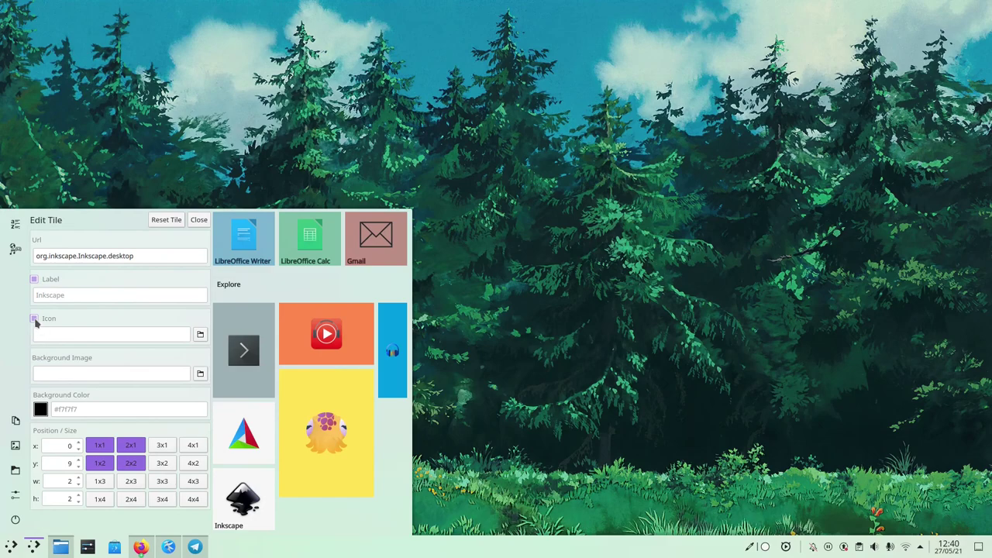
left_click(34, 280)
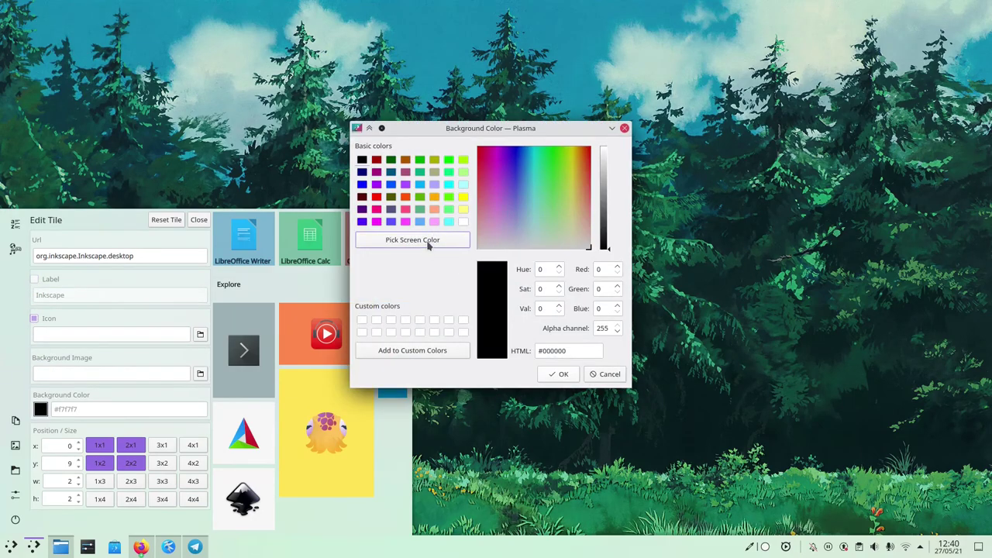
Step: Give the Inkscape tile the grey #9bb0b5 sampled from the Konsole tile and place it as a 1x2 tile beneath Audacity
left_click(427, 243)
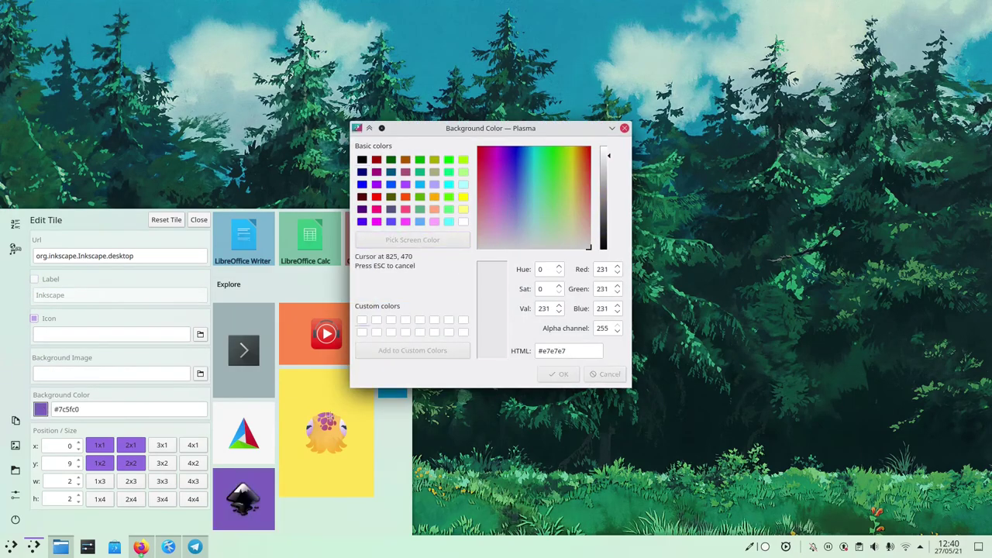
left_click(254, 384)
left_click(560, 374)
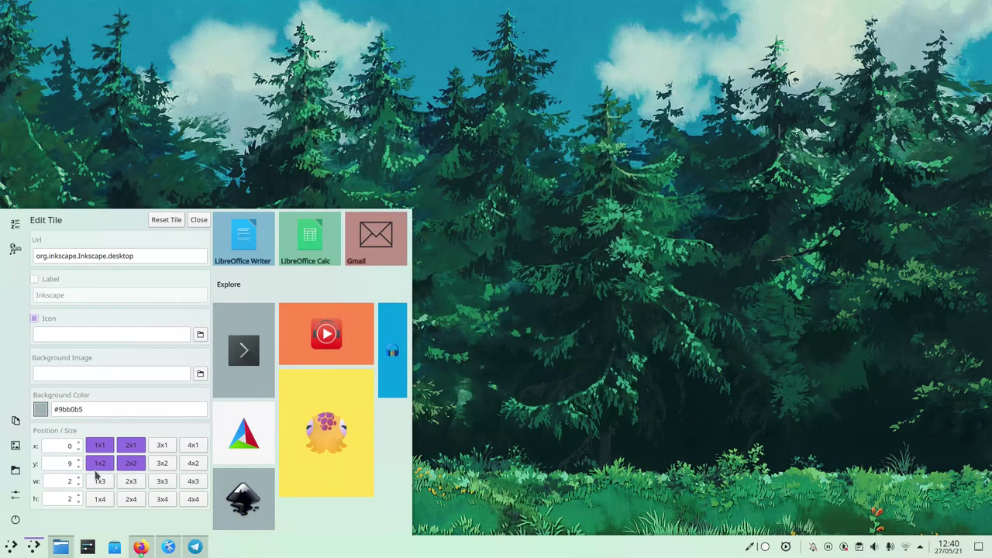
left_click(97, 465)
left_click_drag(230, 507, 395, 457)
Step: Shorten the Cuttlefish tile to 3x3 and close the menu
right_click(320, 488)
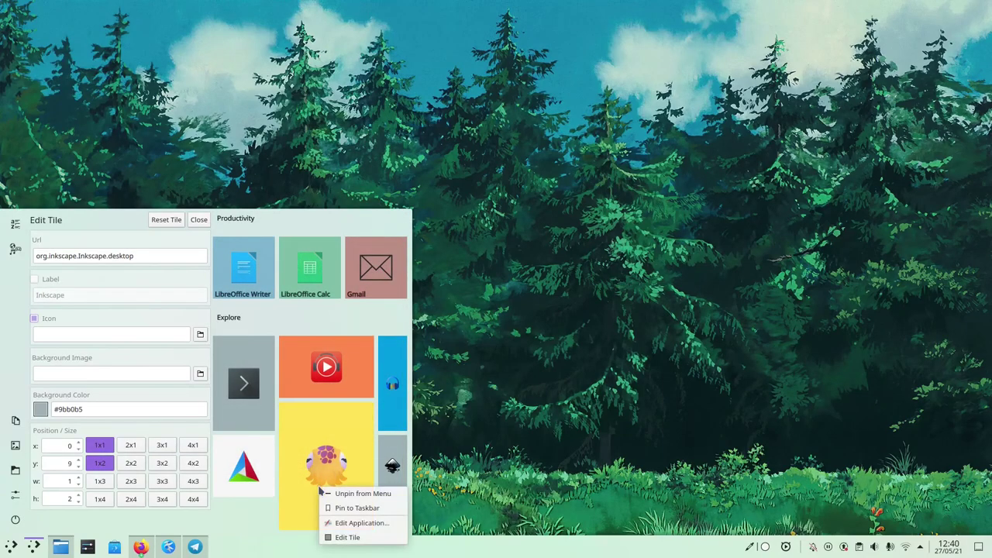
left_click(347, 537)
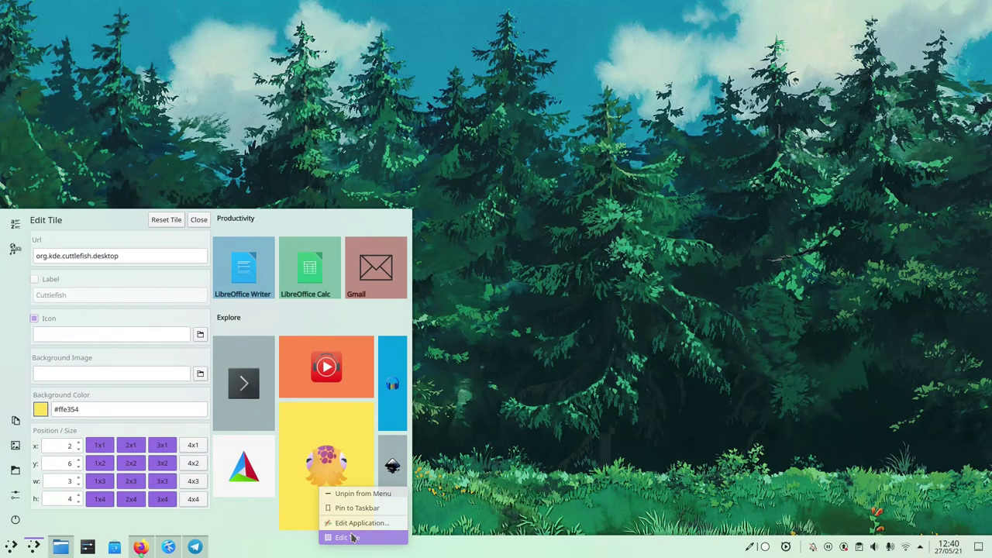
left_click(163, 481)
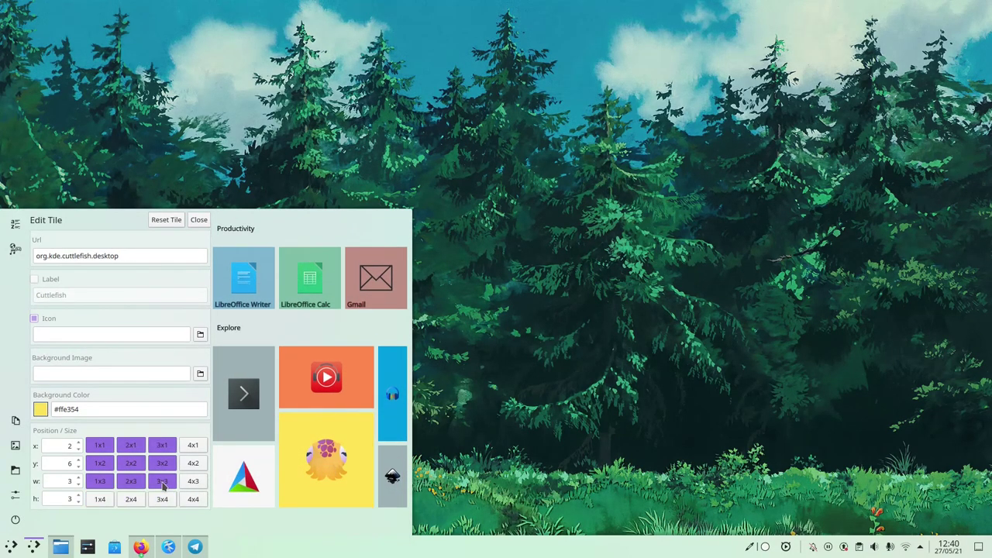
left_click(511, 329)
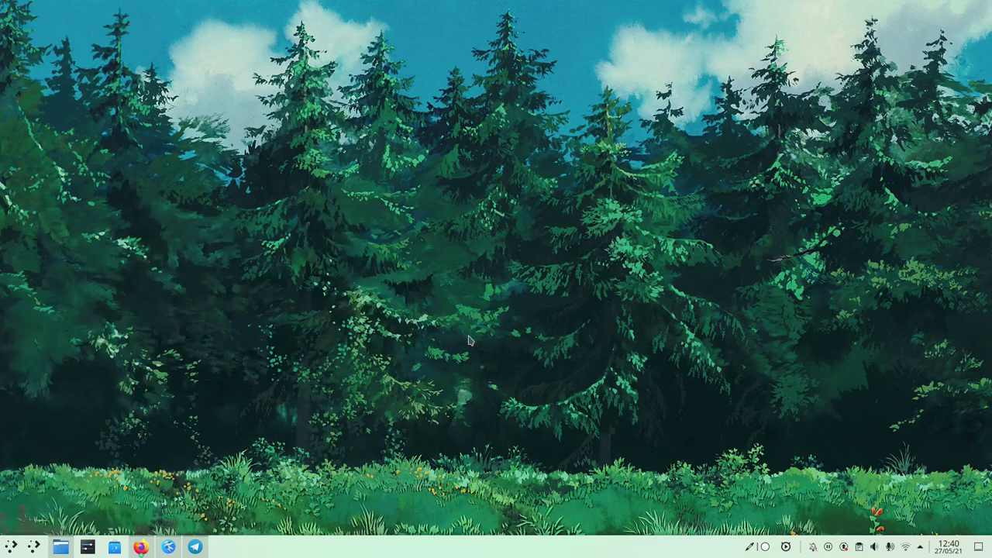
Step: Search the menu for "tehousato" and look through the available search filters
left_click(36, 547)
key("Escape")
key("super")
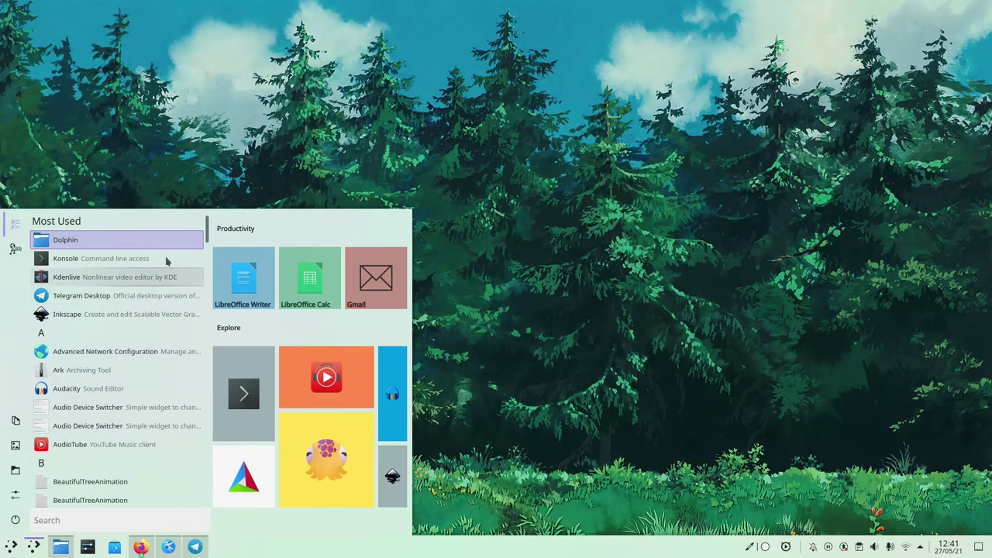
type("tehousato")
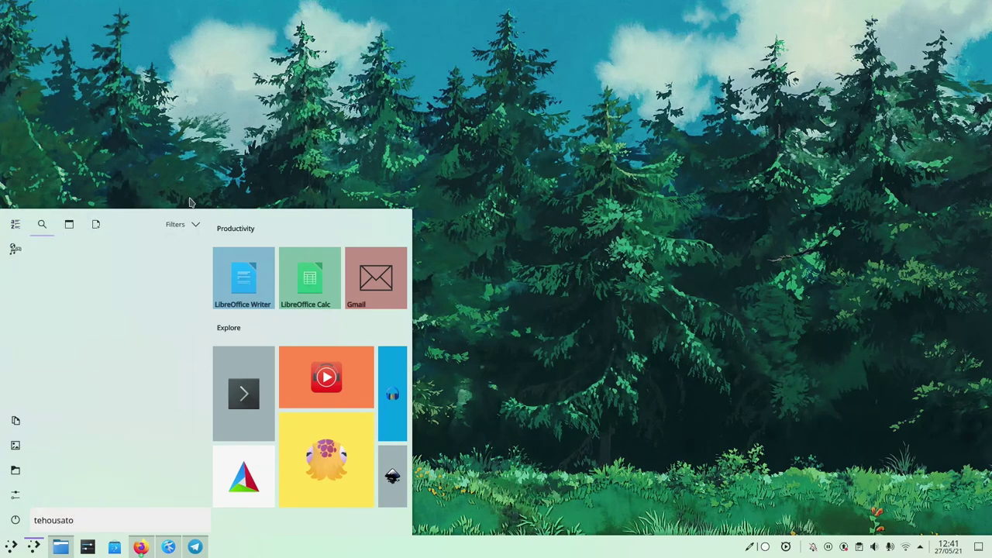
left_click(183, 224)
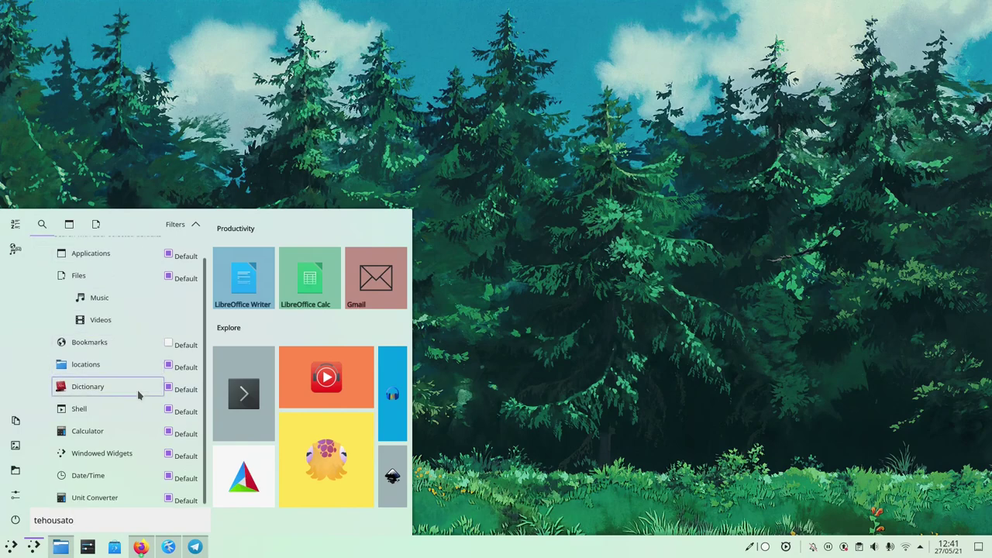
left_click(194, 224)
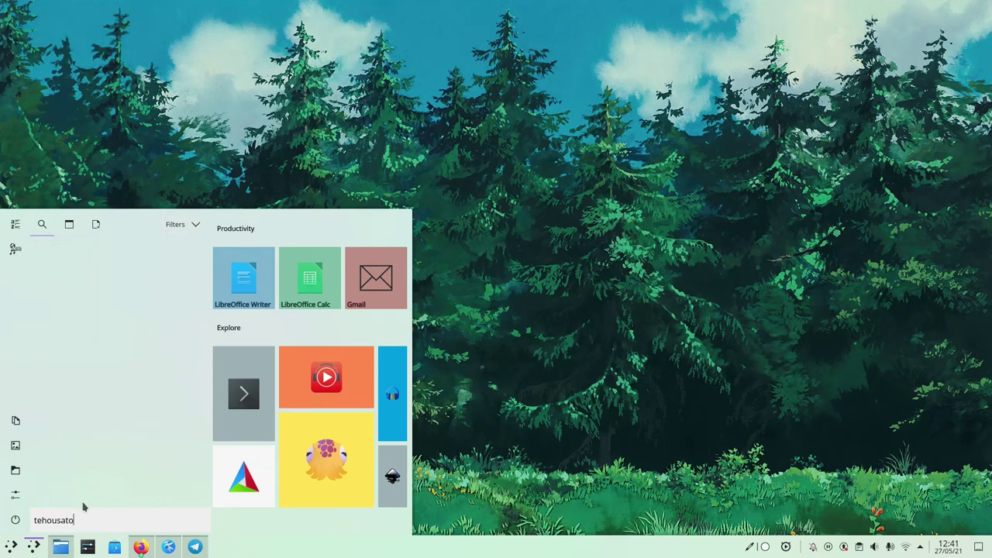
Step: In the Tiled Menu settings, set the sidebar width and icon size to 24 px each and preview the menu
right_click(36, 548)
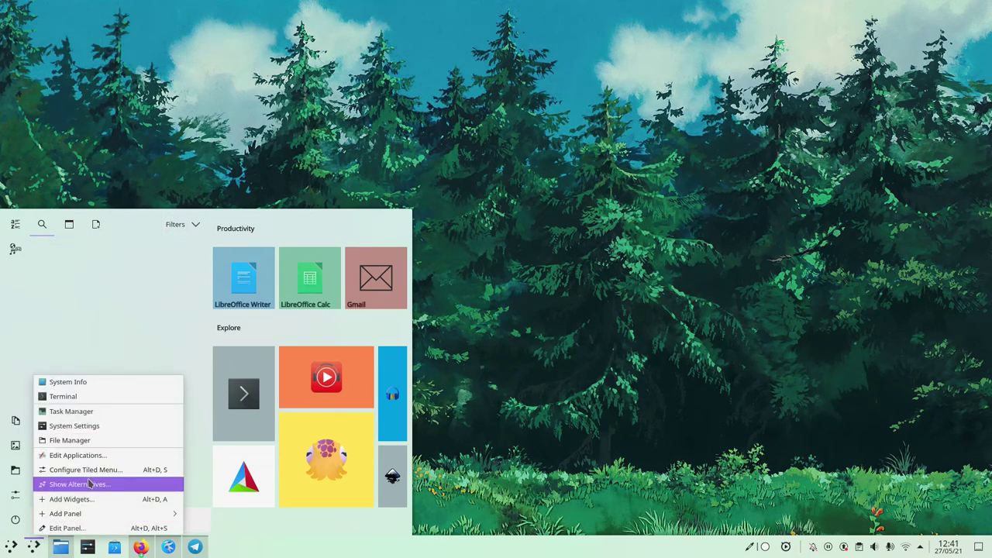
left_click(91, 471)
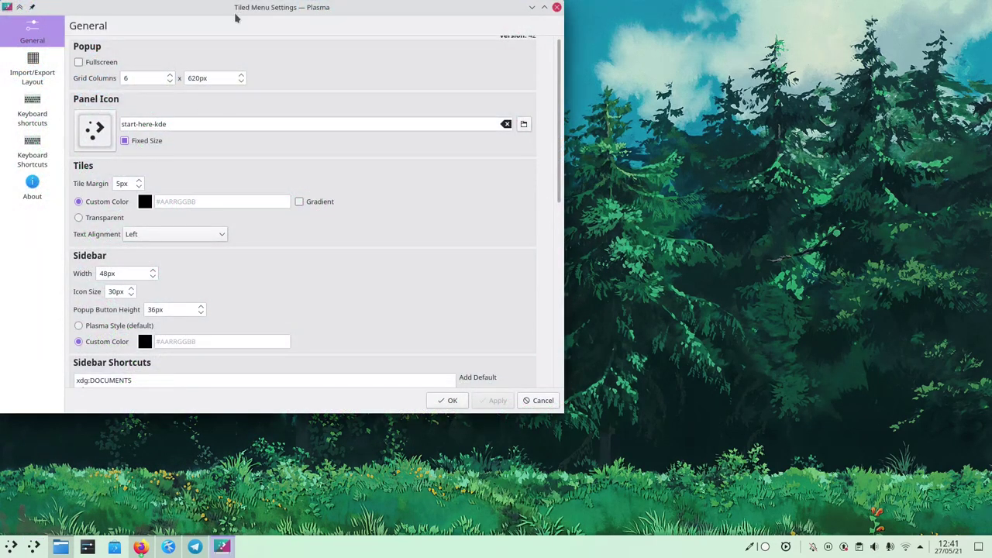
left_click_drag(237, 18, 527, 58)
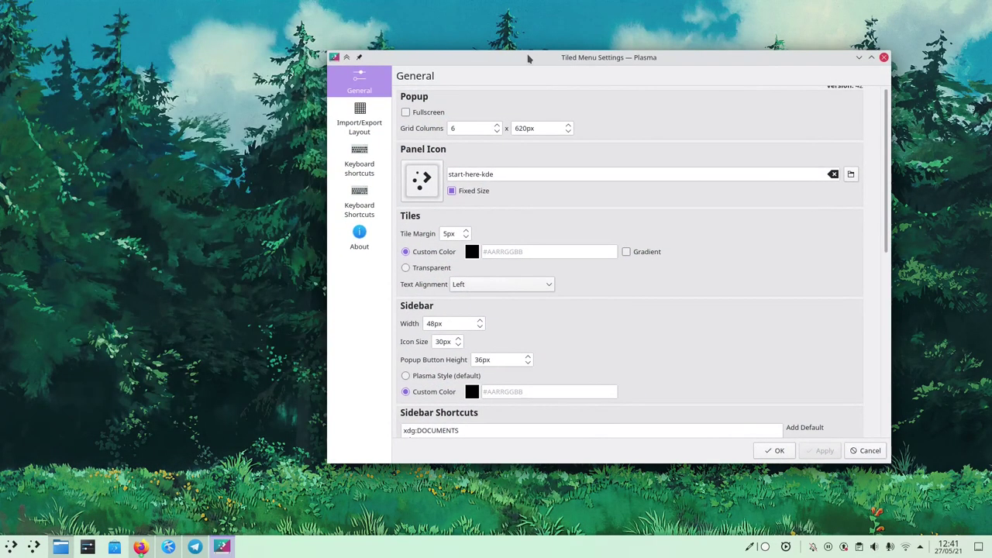
scroll(745, 298, "down", 2)
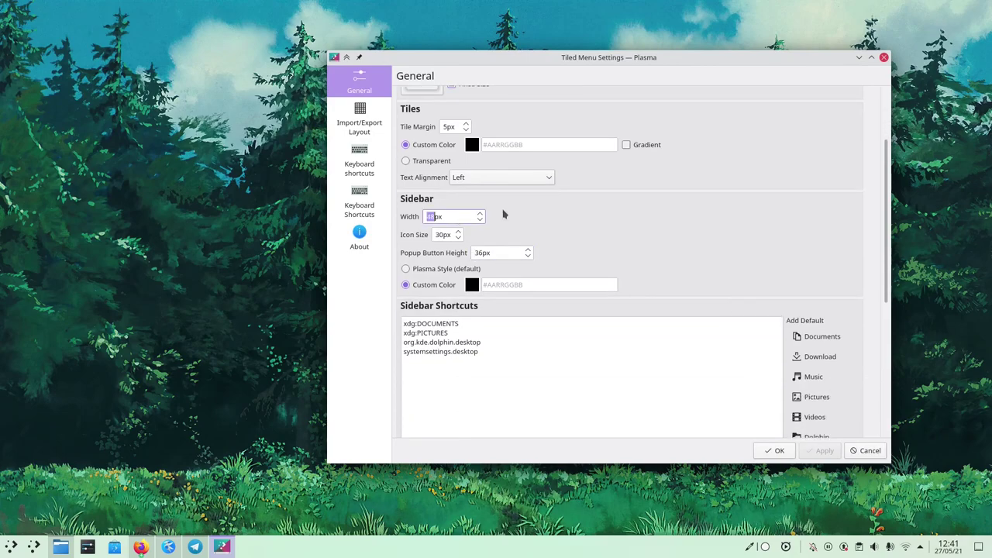
left_click(35, 546)
left_click(34, 546)
left_click(34, 546)
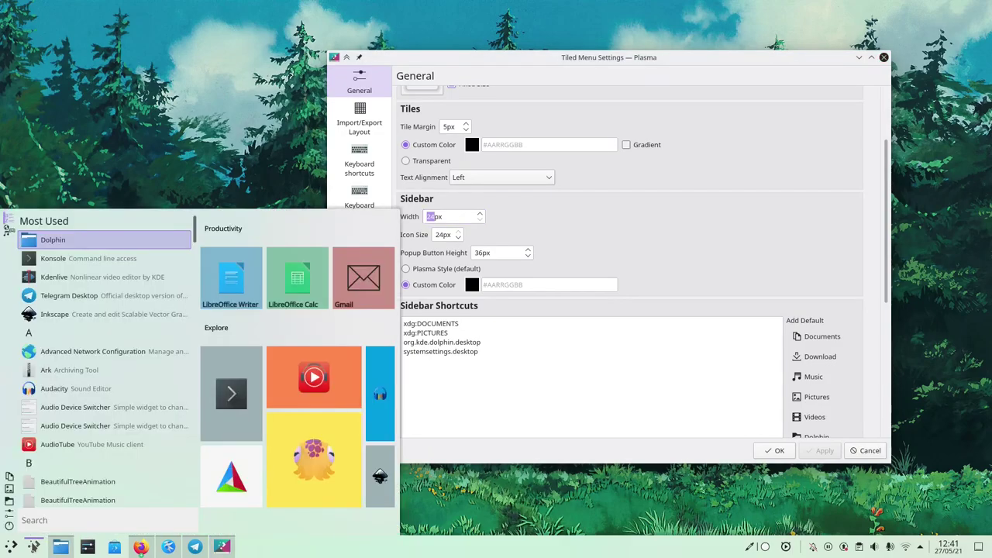
Step: Set the sidebar width to 48 px and review the sidebar shortcut and search box settings
left_click(469, 209)
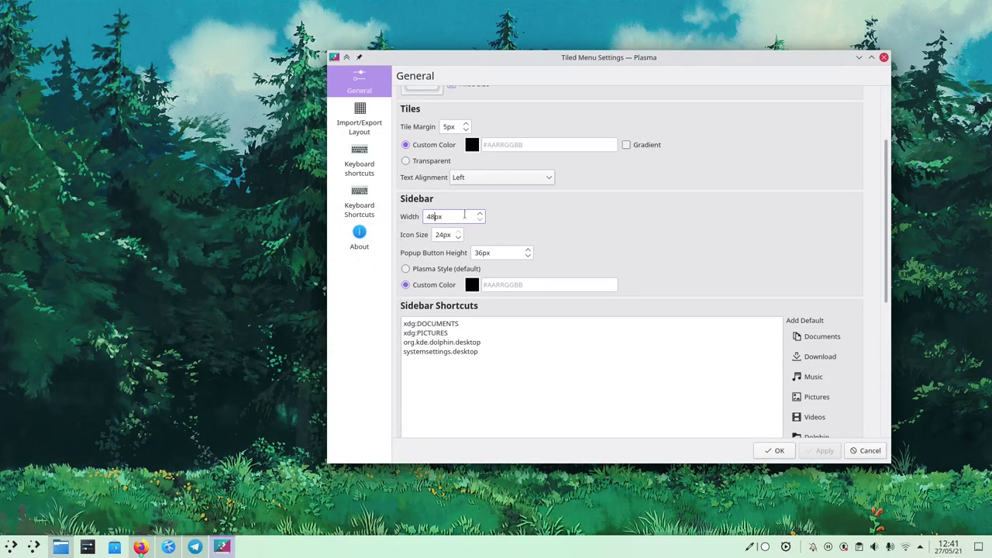
scroll(672, 222, "down", 2)
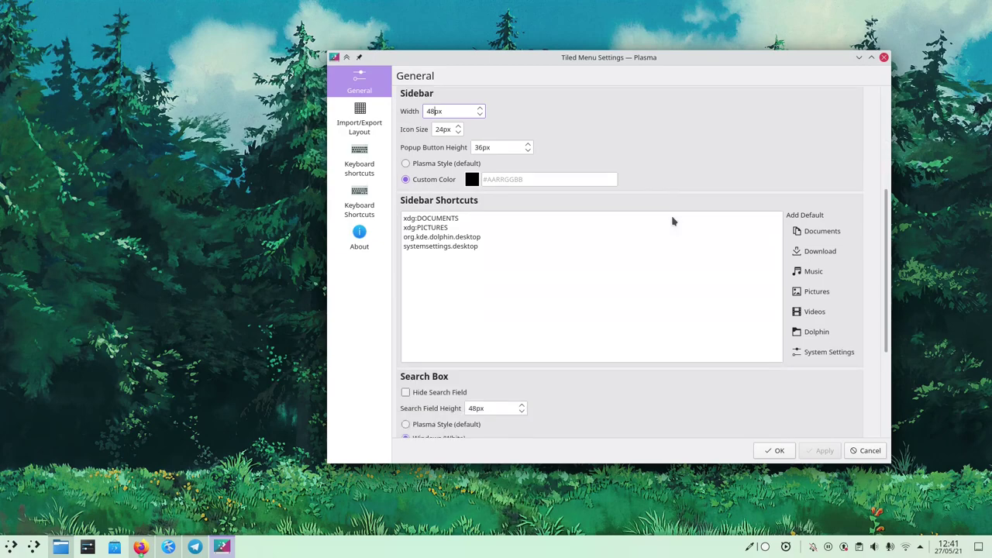
scroll(661, 376, "down", 1)
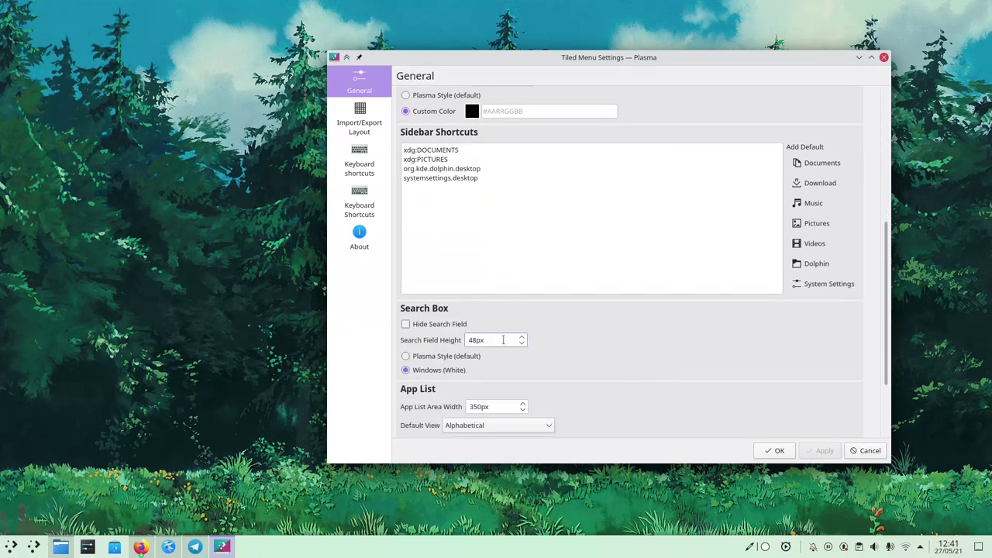
Step: Set the App List area width to 0 px and open the tiled menu to preview it
scroll(649, 382, "down", 2)
double_click(492, 312)
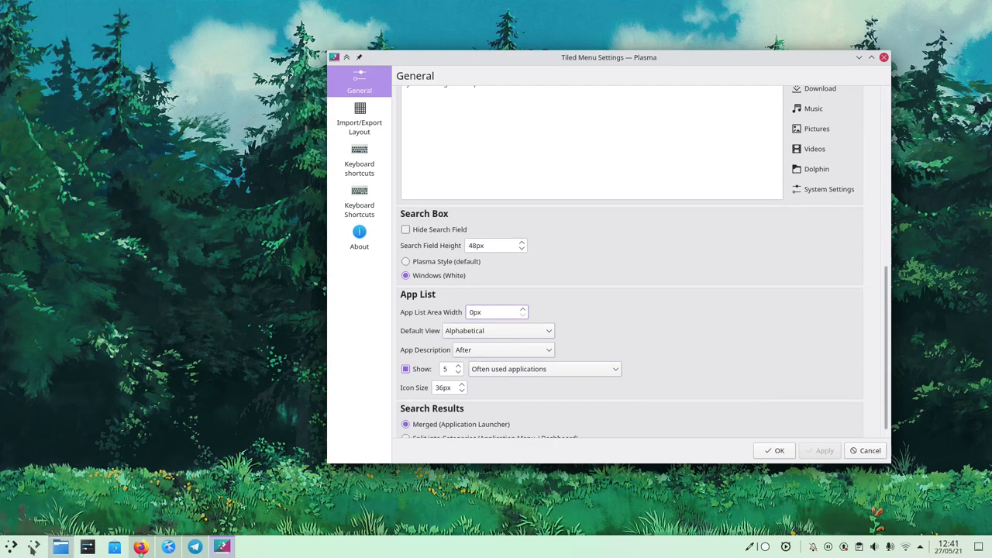
left_click(33, 547)
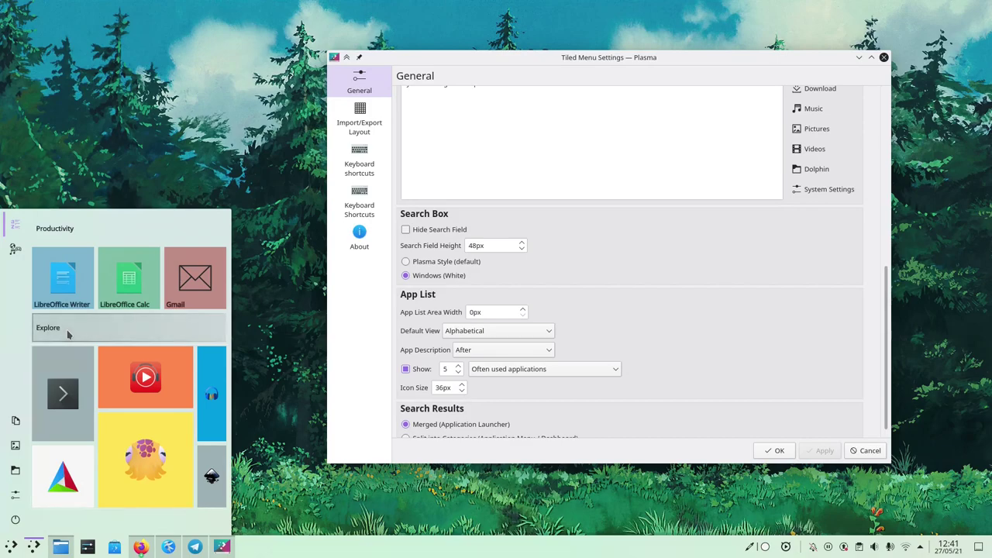
Step: Rename the Explore tile group as "My Fav Apps" and close the tile editor
right_click(45, 341)
left_click(91, 375)
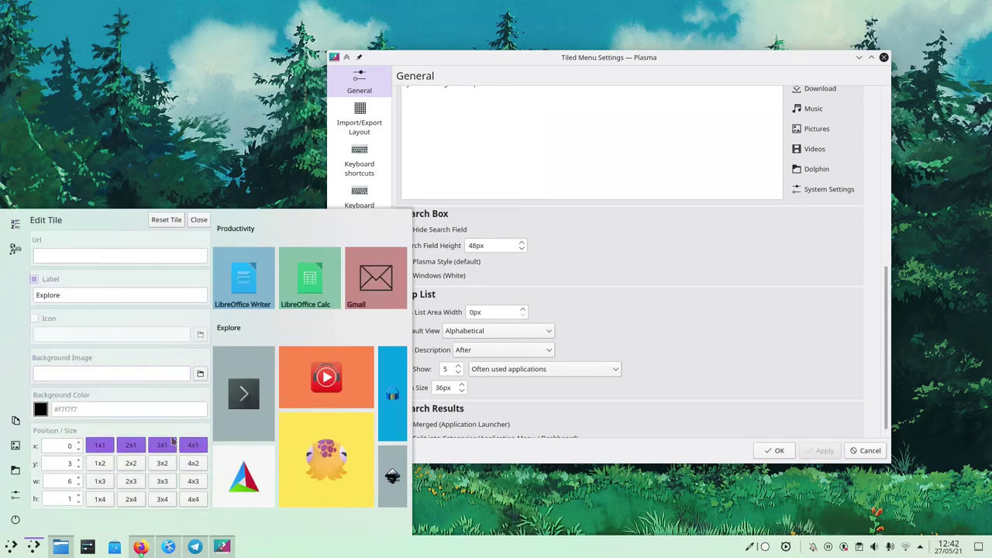
left_click(89, 294)
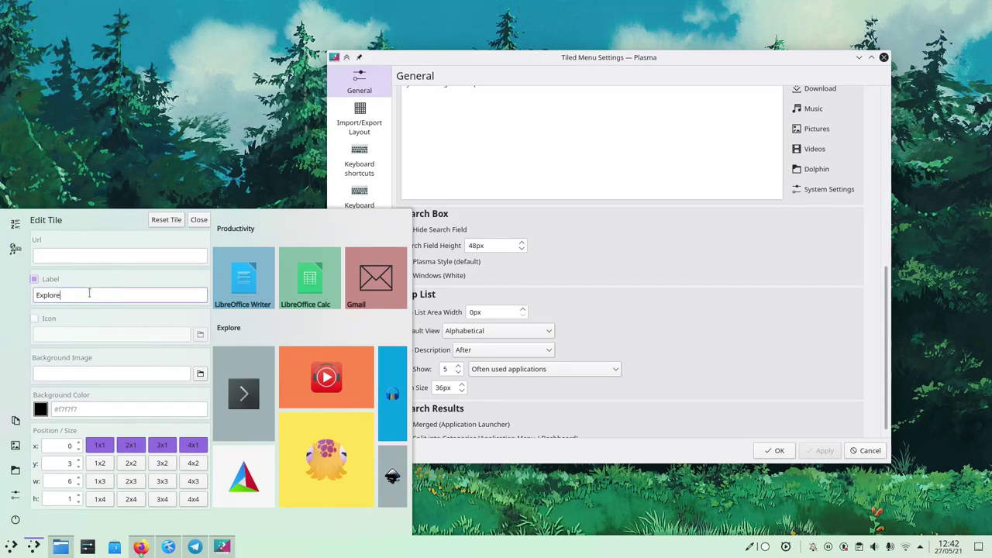
key("ctrl+a")
key("BackSpace")
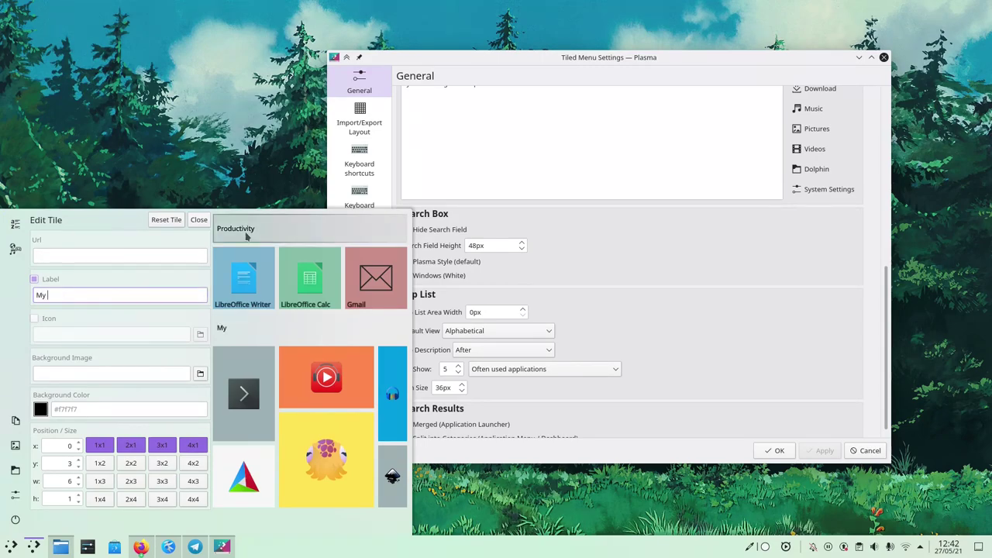
type("My Fav Apps")
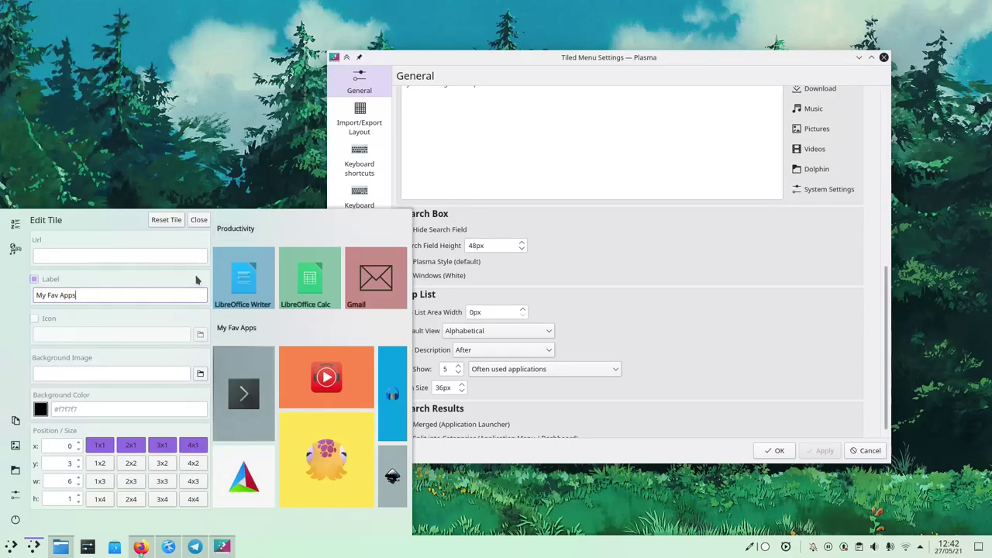
left_click(199, 220)
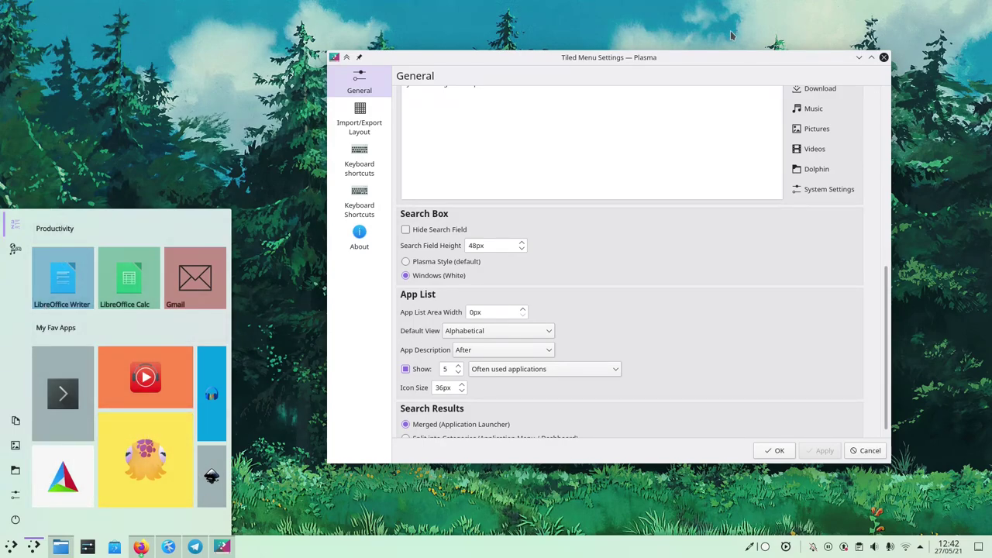
Step: Preview the tiles-only menu with the settings window out of the way, and try its other sidebar app view
left_click(859, 58)
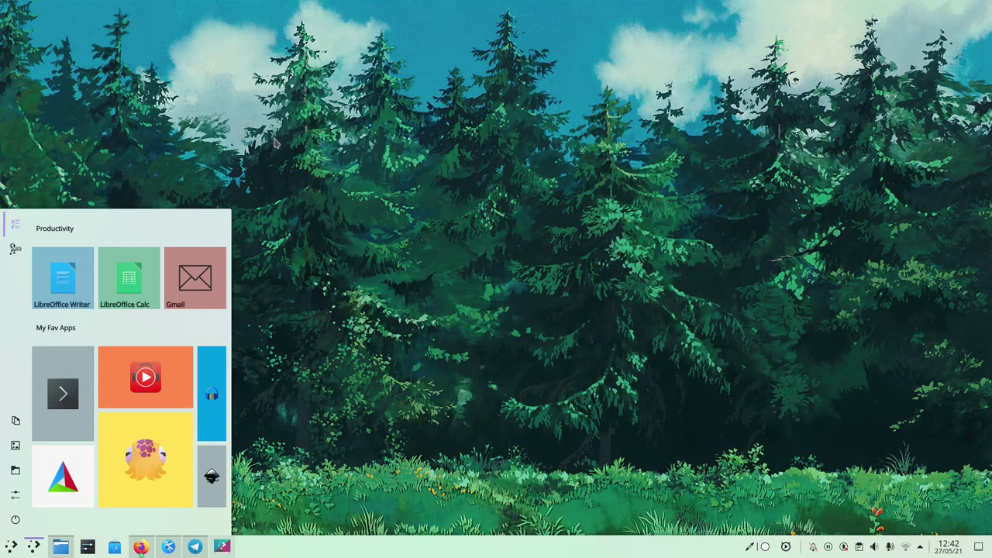
left_click(220, 547)
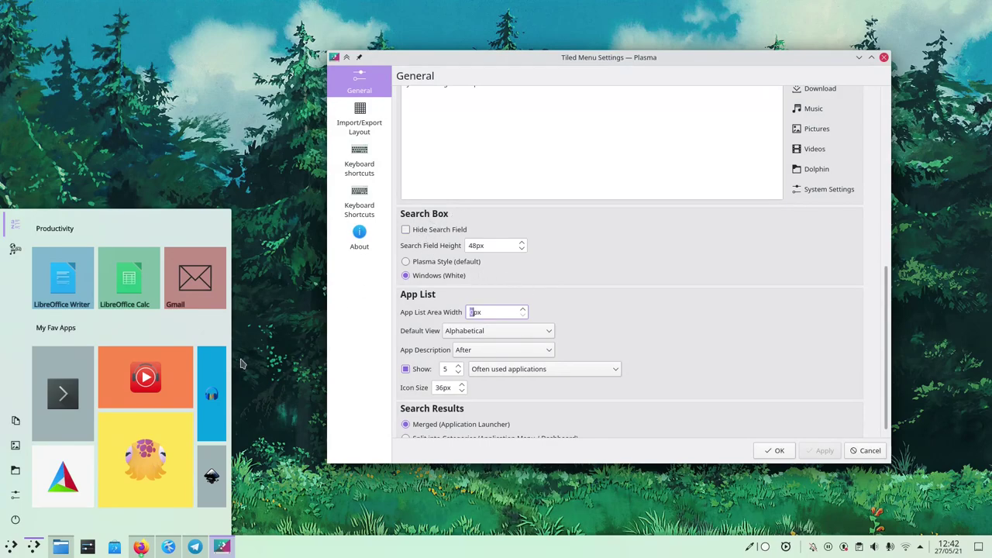
key("super")
key("Escape")
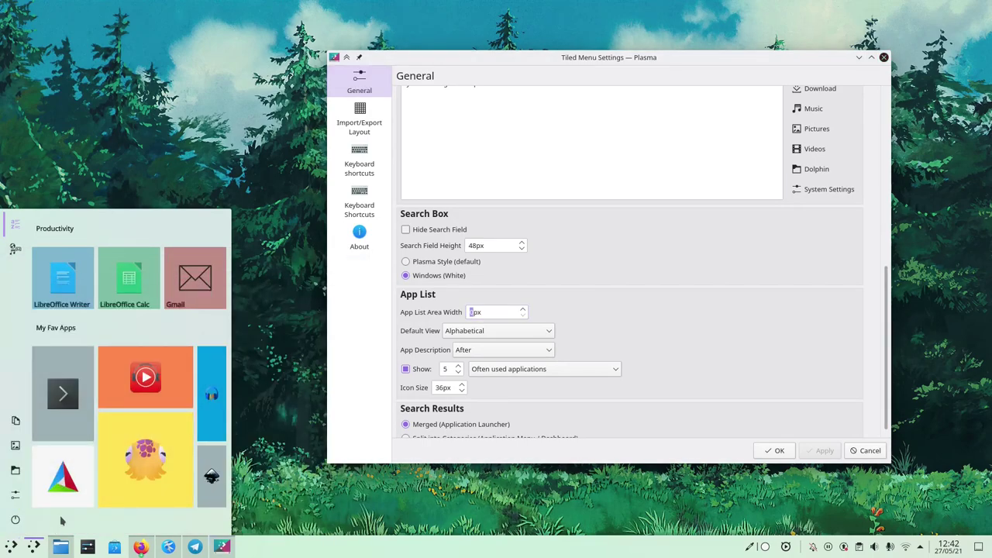
left_click(33, 547)
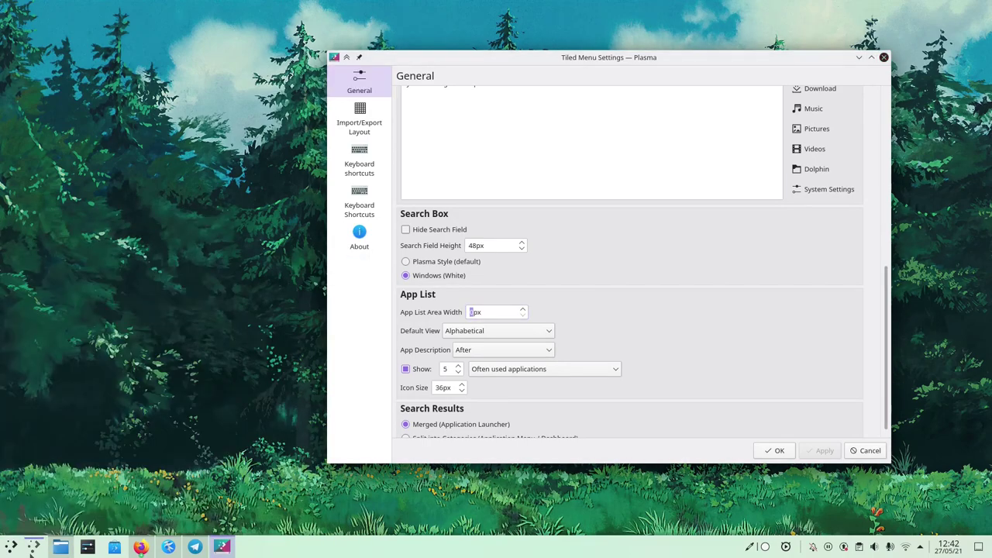
left_click(32, 546)
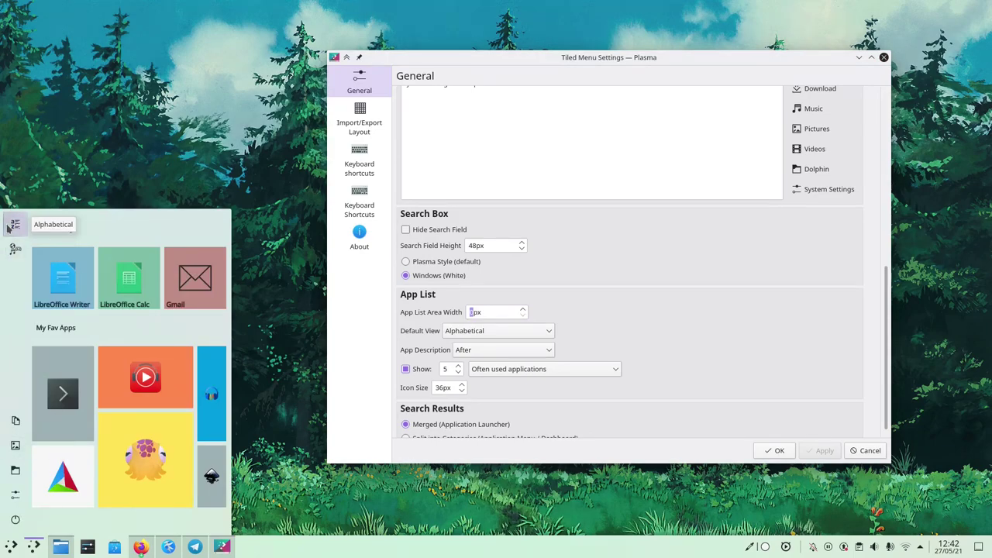
left_click(14, 254)
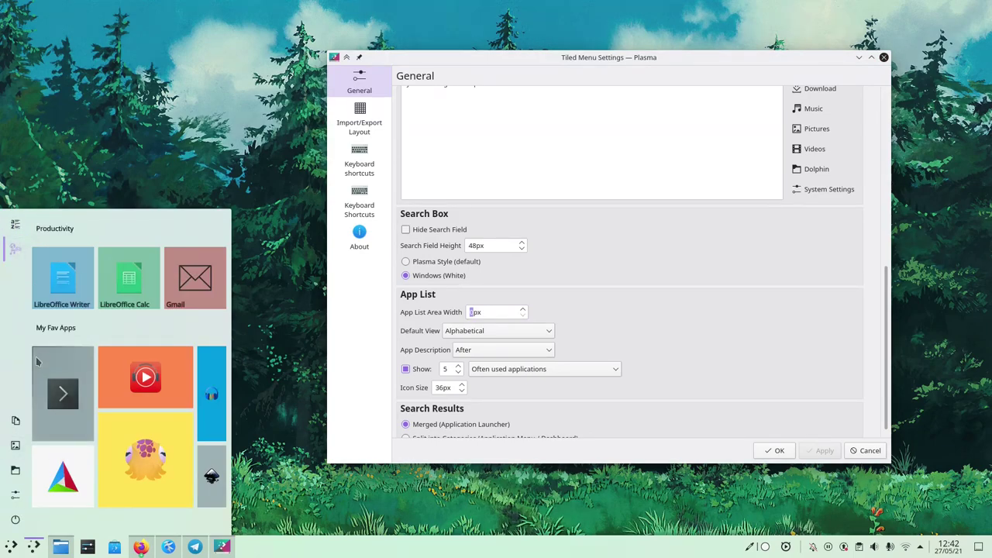
Step: Look at the Cuttlefish tile's editing options in the tiles-only menu and leave them
right_click(140, 462)
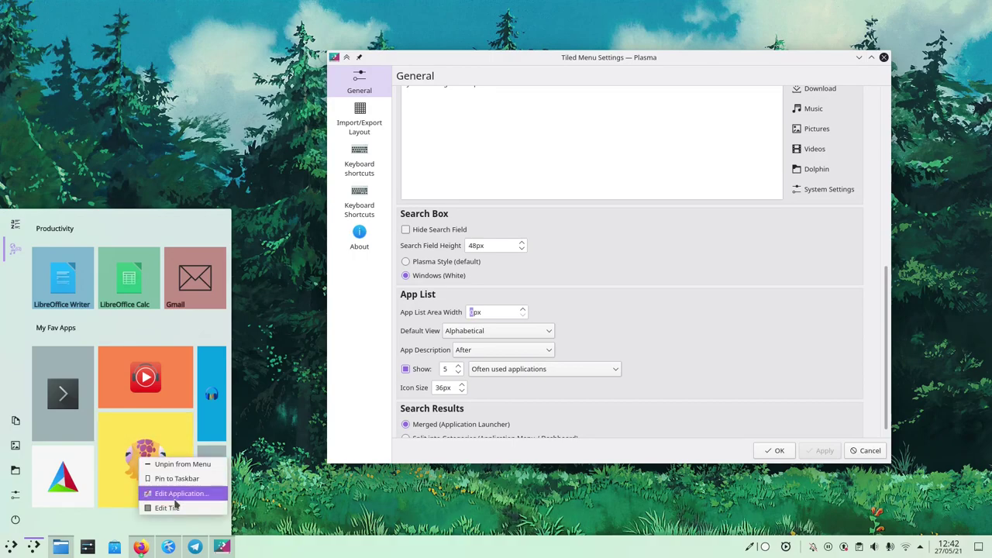
left_click(170, 493)
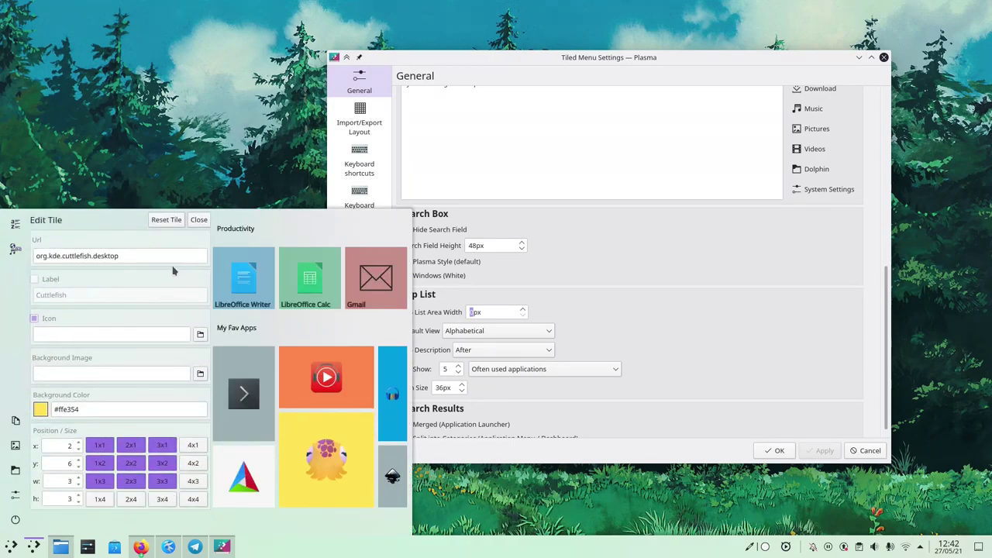
key("Escape")
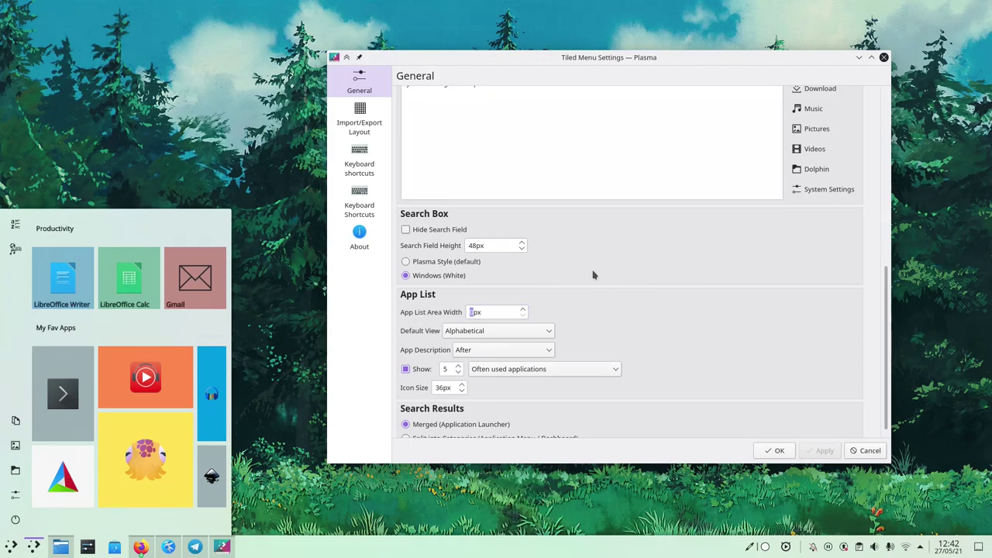
Step: Turn off the fullscreen option for the menu popup and reopen the menu to check it
scroll(594, 275, "down", 1)
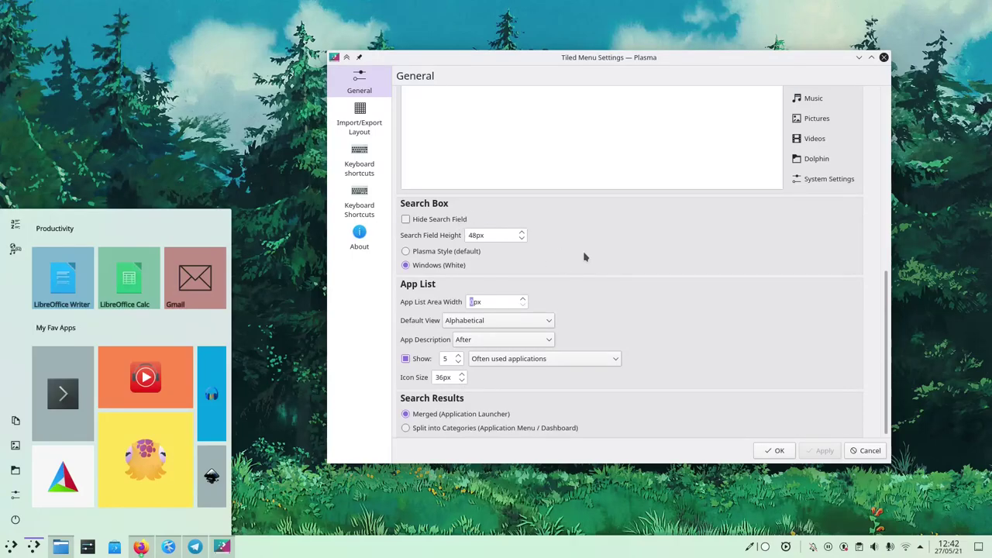
scroll(584, 257, "up", 2)
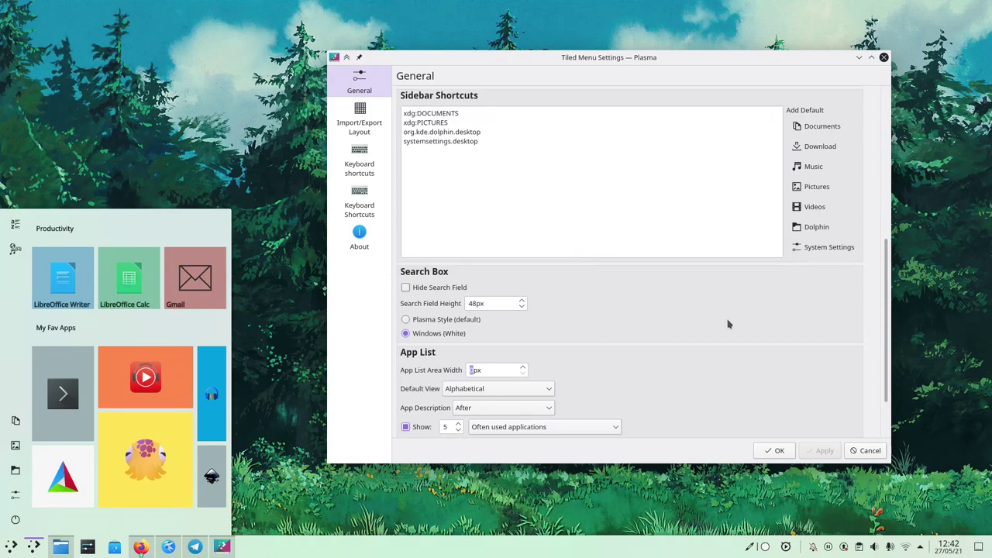
scroll(816, 365, "up", 4)
scroll(815, 361, "up", 5)
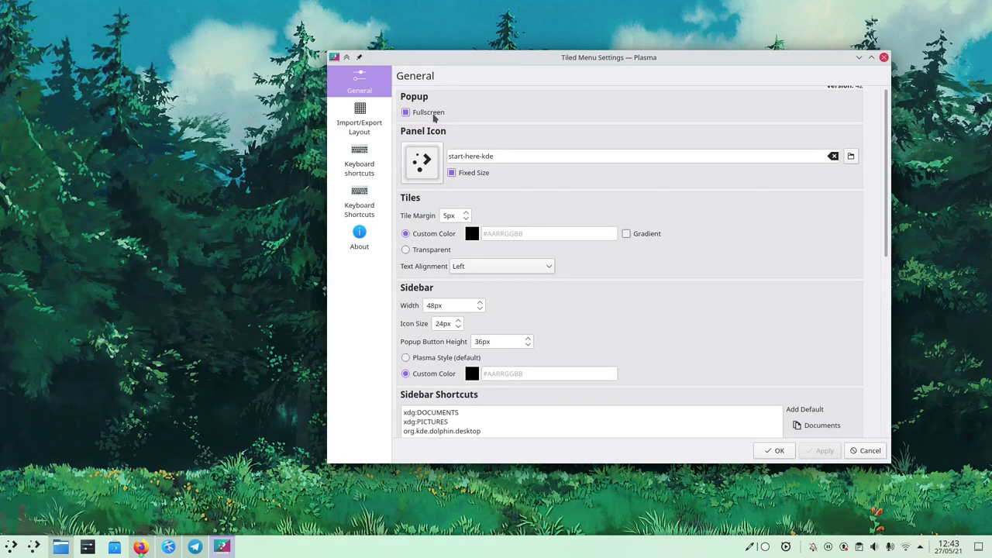
left_click(430, 114)
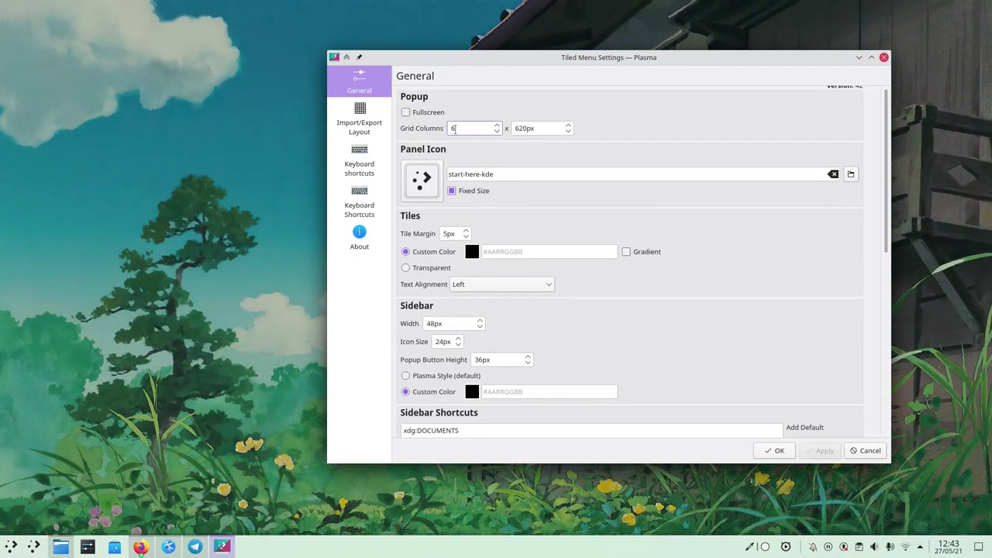
left_click(34, 547)
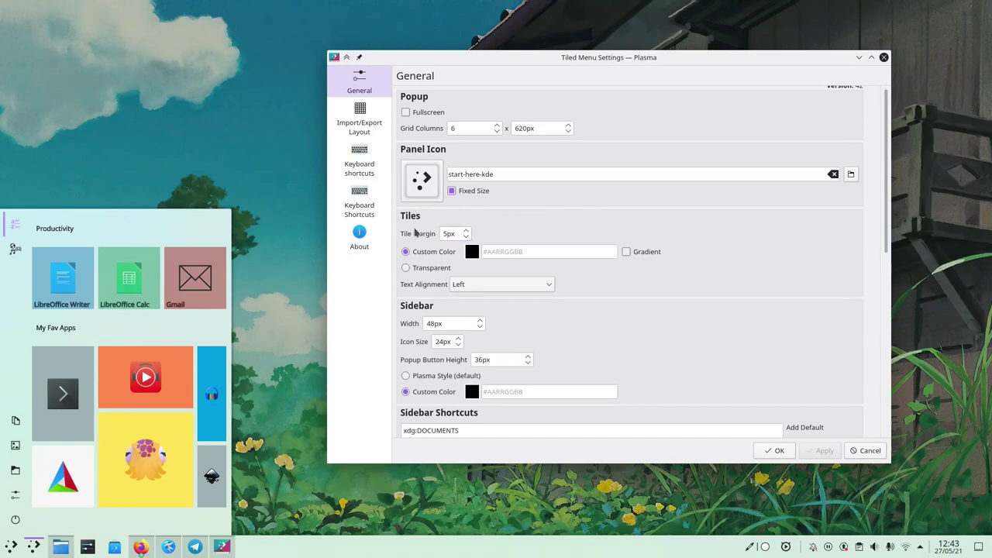
Step: Try smaller tile margins while previewing the menu, and return the margin to 5 px
left_click(465, 237)
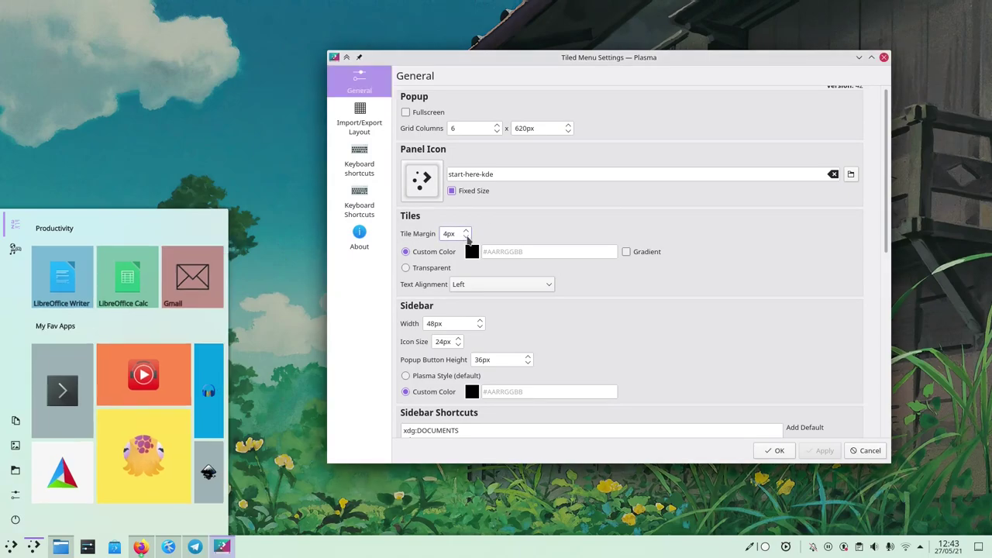
left_click(466, 237)
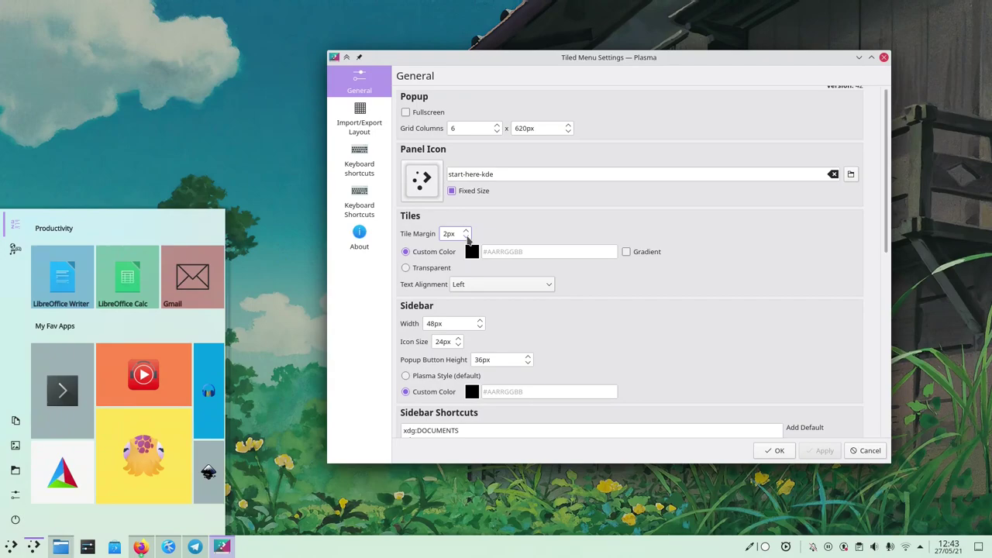
left_click(467, 237)
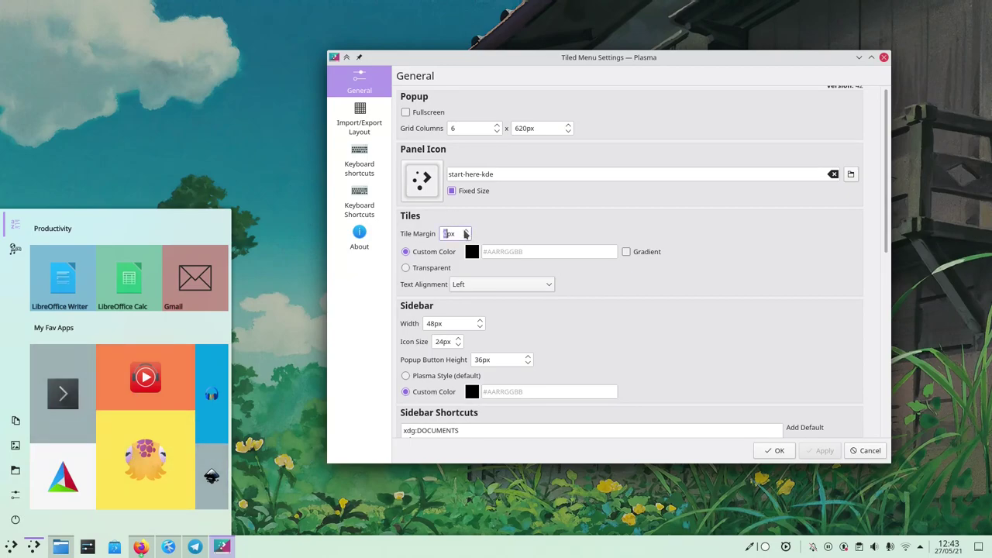
left_click(465, 233)
left_click(465, 233)
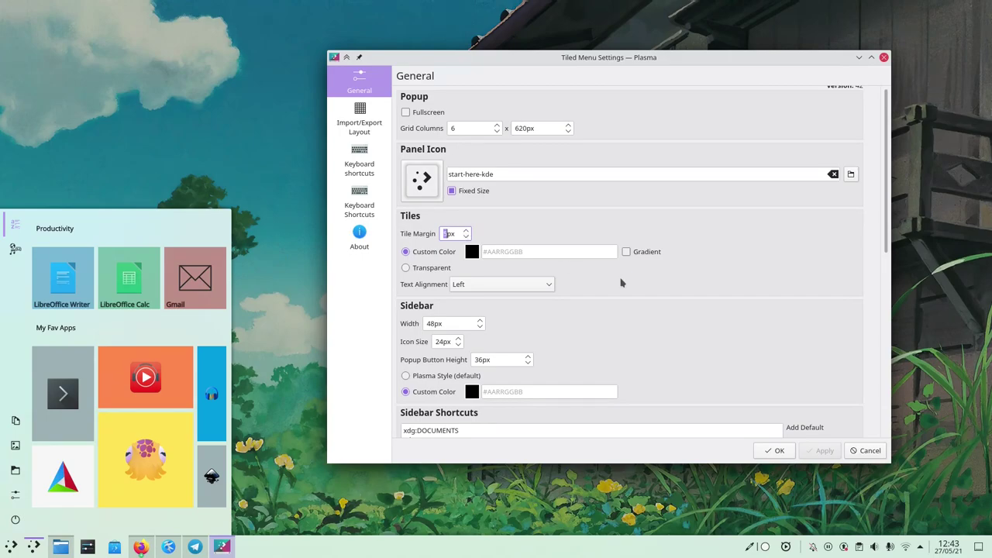
Step: Add the default Videos folder to the sidebar shortcuts
scroll(717, 272, "down", 3)
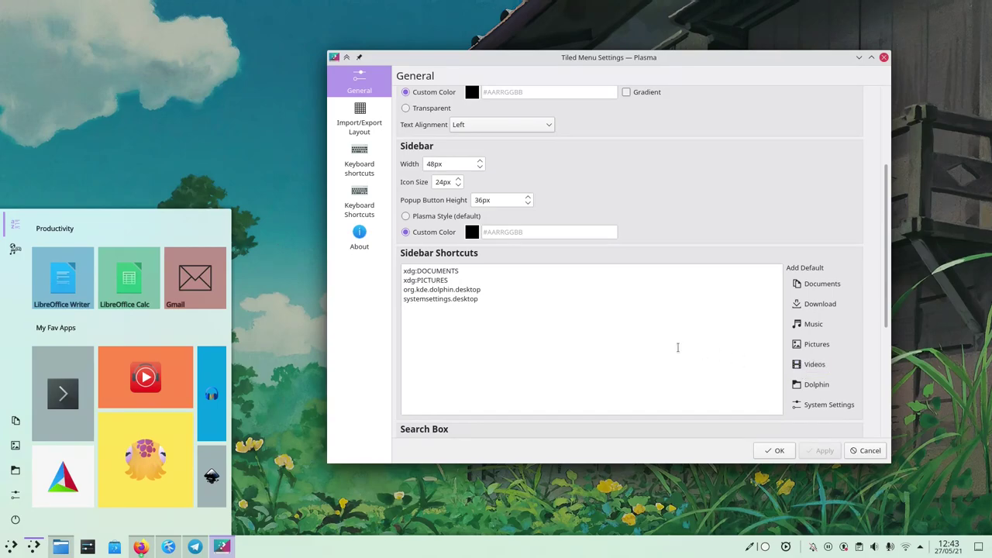
left_click(826, 367)
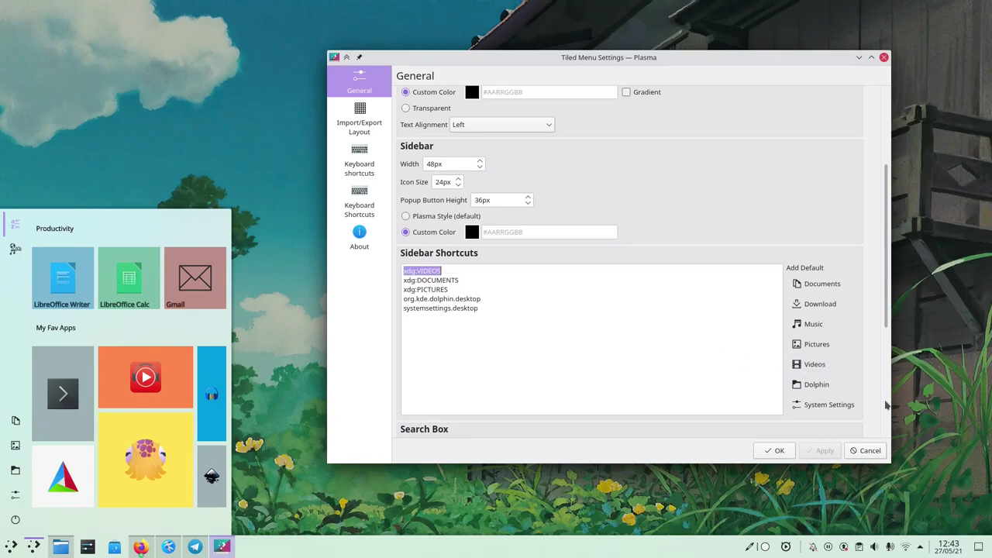
Step: Open the Import/Export Layout page, move and enlarge the settings window, and examine the layout code to its end
left_click(366, 116)
left_click_drag(401, 65, 326, 47)
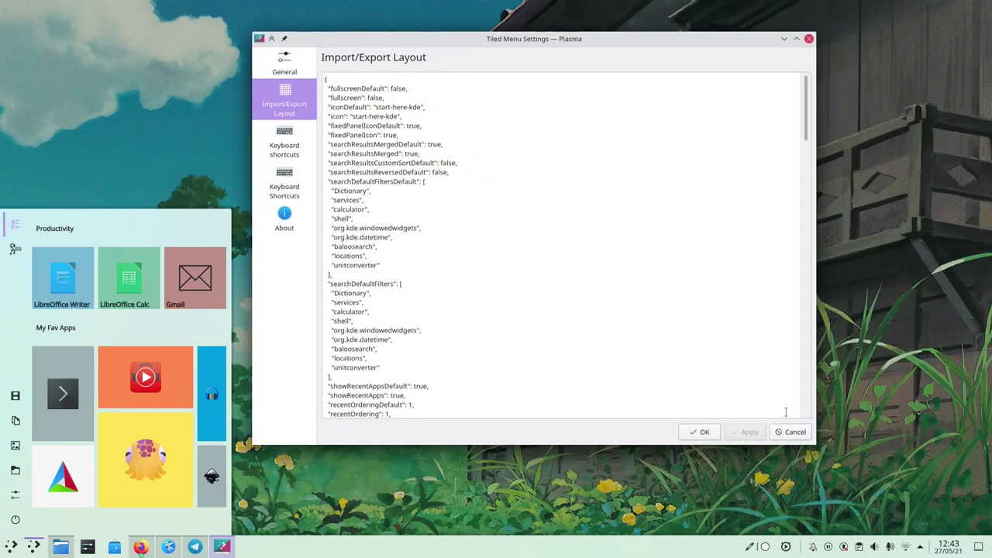
left_click_drag(813, 444, 927, 509)
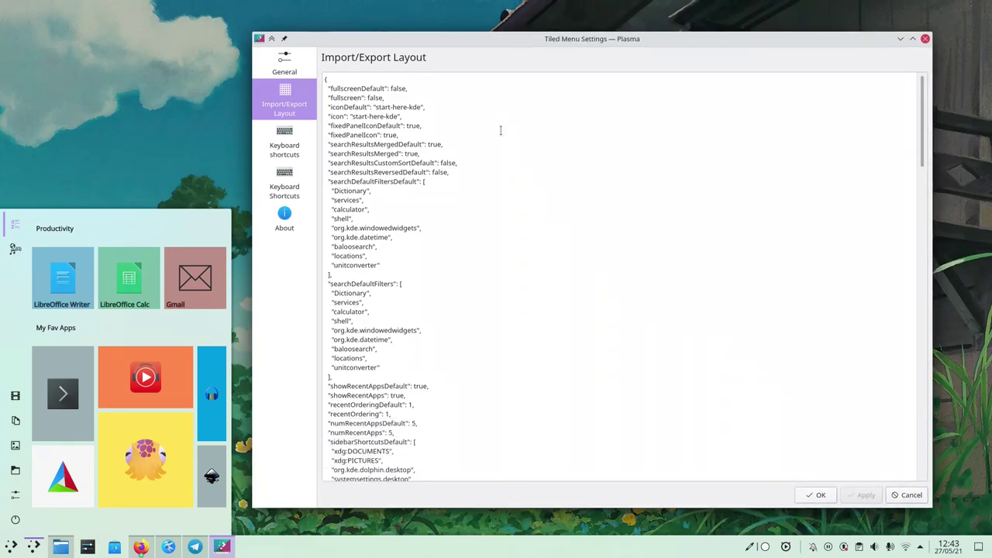
scroll(501, 131, "down", 15)
scroll(496, 224, "down", 5)
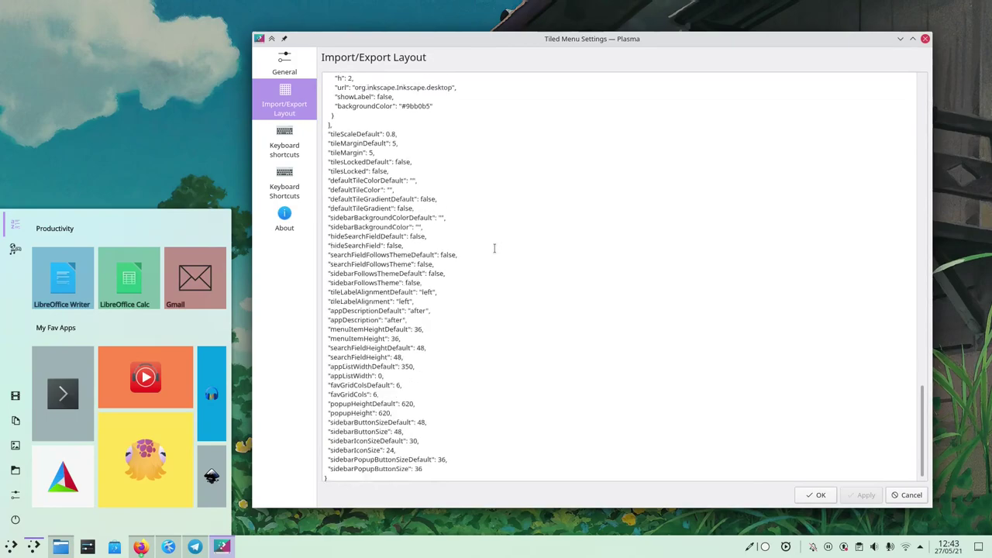
Step: Copy the entire layout code and launch the Kate text editor
key("ctrl+a")
left_click(493, 248)
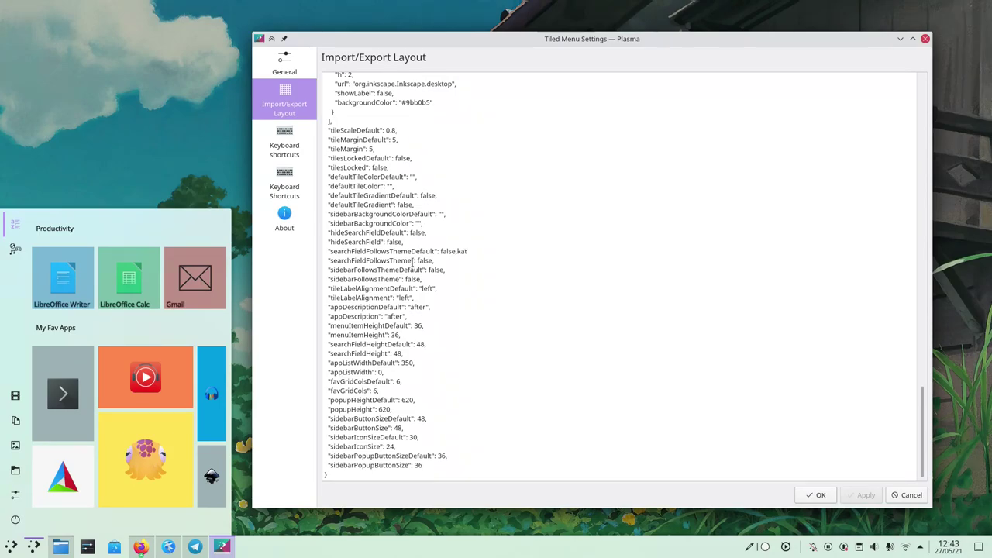
key("super")
type("kat")
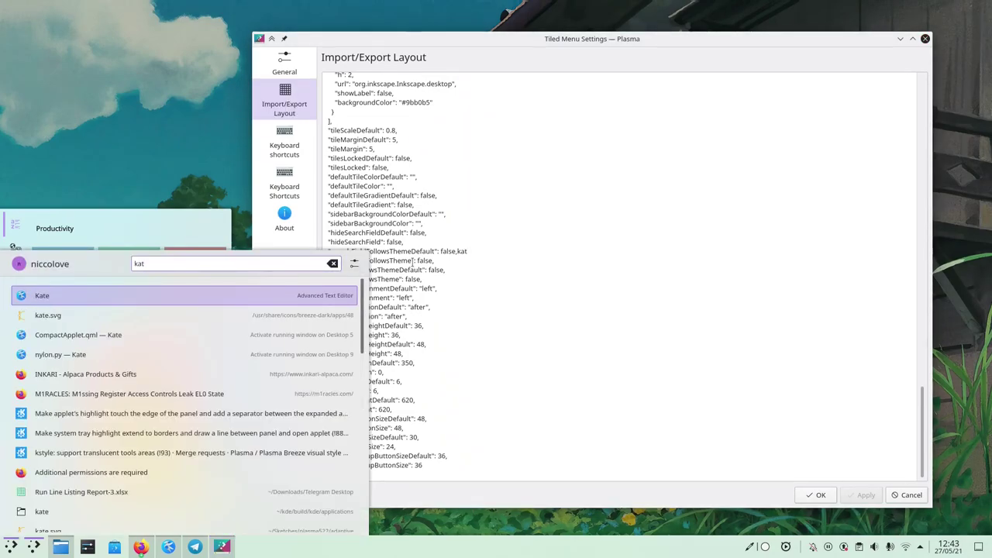
key("Escape")
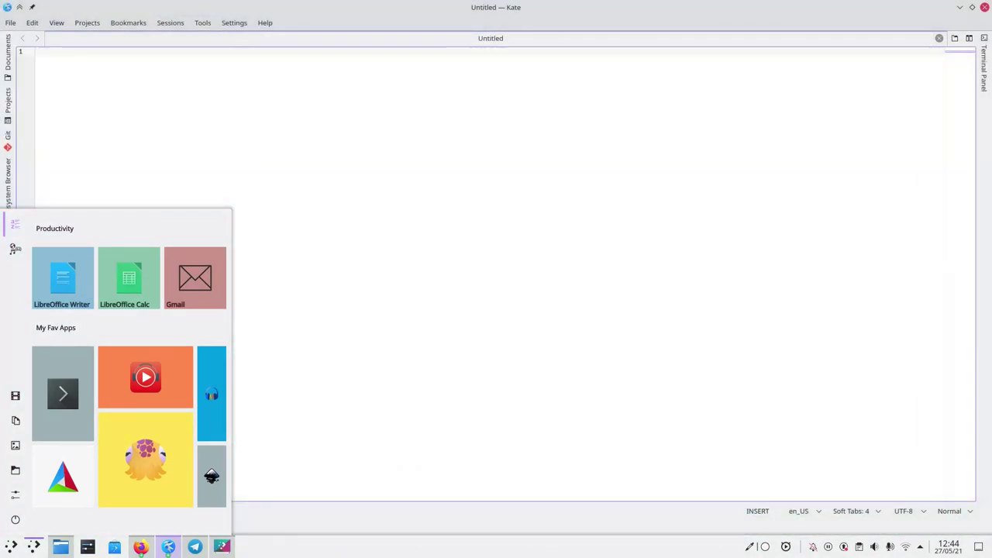
Step: Paste the layout code into the untitled Kate document and look through its tile definitions
key("ctrl+v")
left_click(260, 232)
scroll(259, 233, "up", 20)
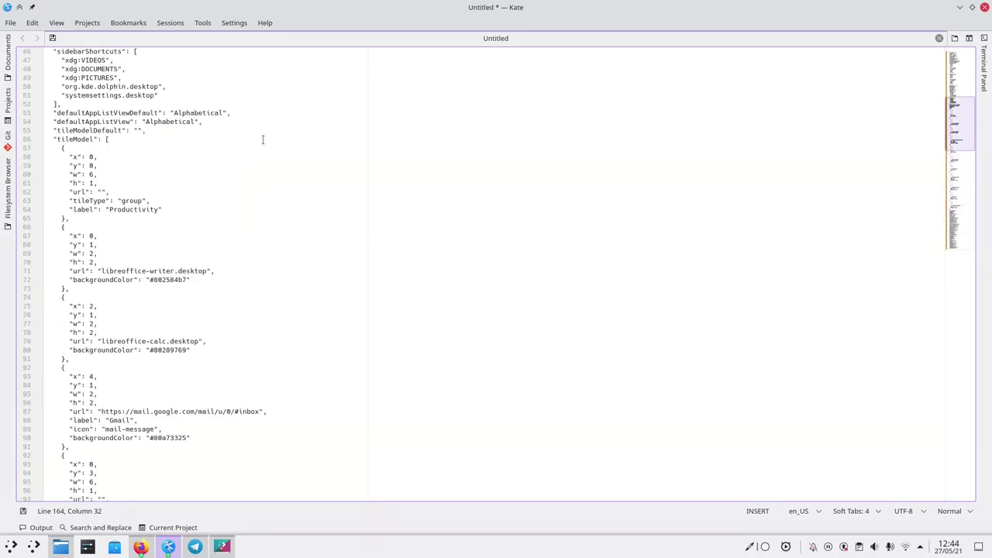
scroll(182, 302, "down", 20)
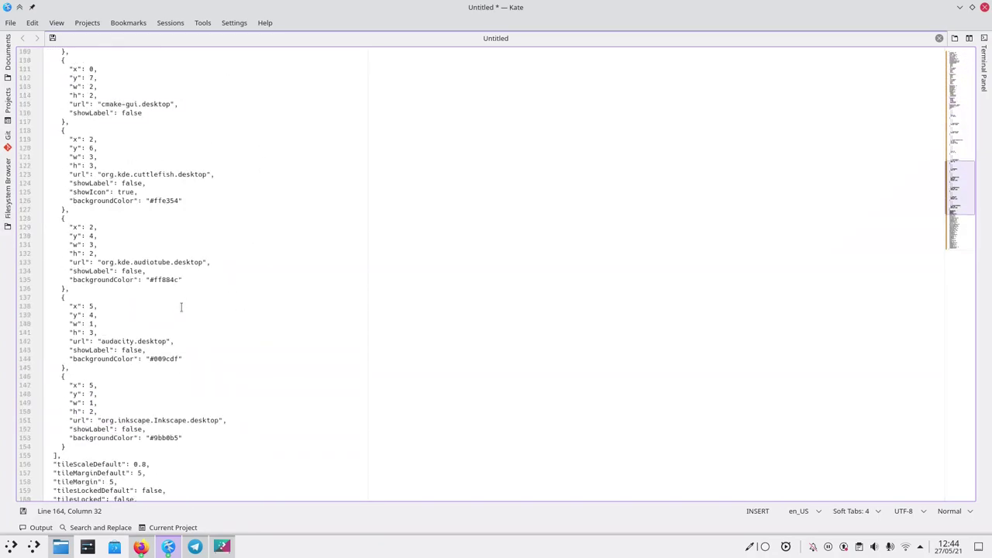
Step: Look over the layout settings in the untitled document and close Kate, discarding the document without saving
left_click(169, 368)
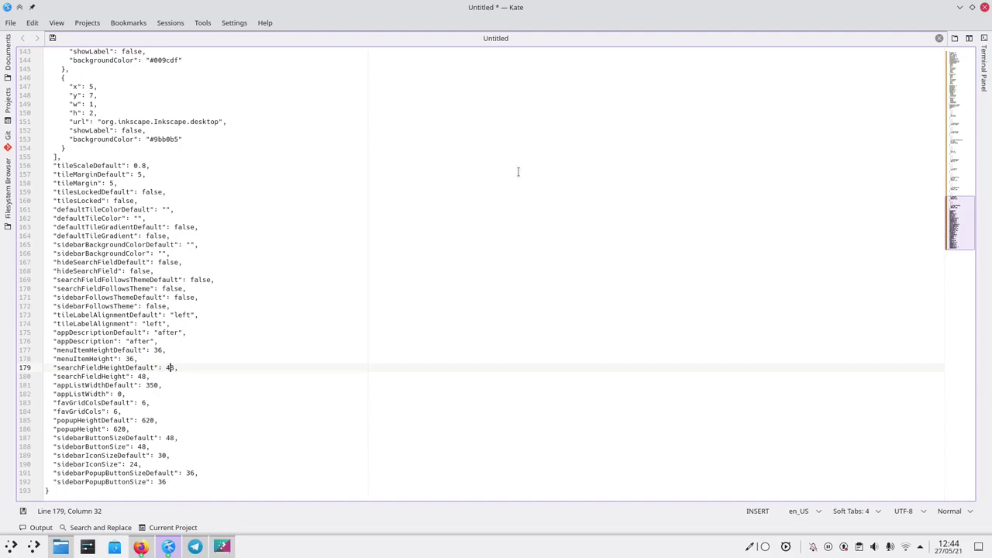
key("BackSpace")
type("8")
scroll(238, 128, "up", 20)
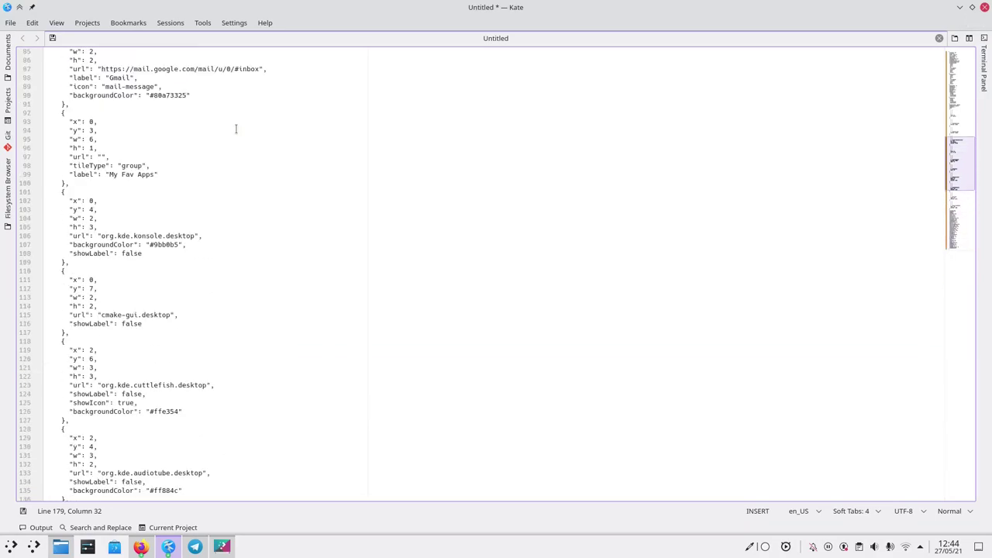
key("ctrl+q")
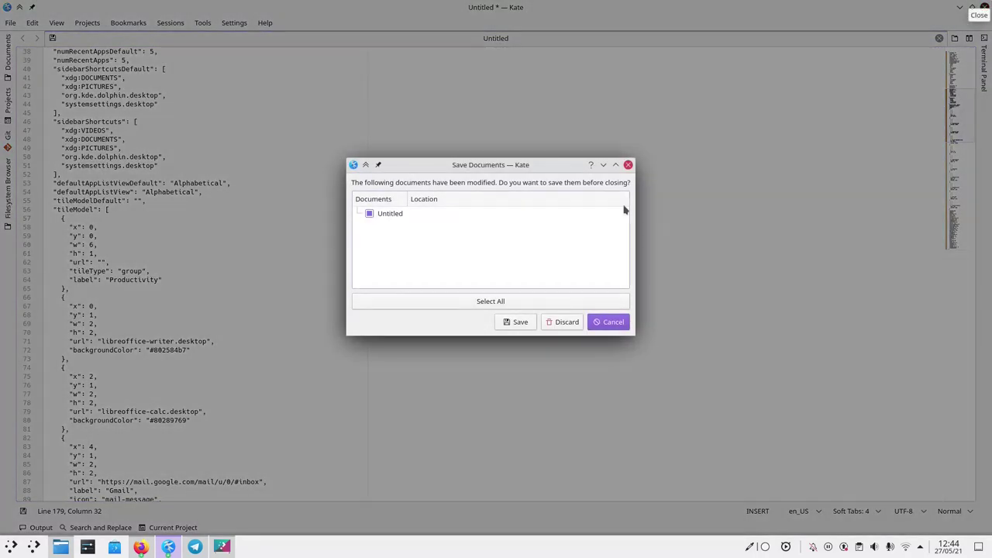
left_click(563, 323)
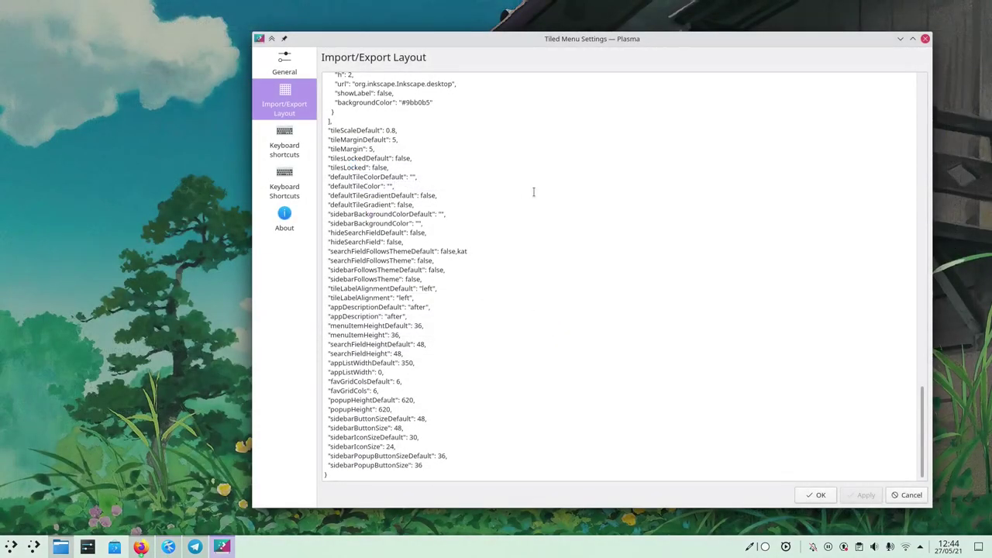
Step: Replace the whole layout code with the test text "thuanothu" and paste the copied layout code back over it
key("ctrl+a")
key("Delete")
type("thuanothu")
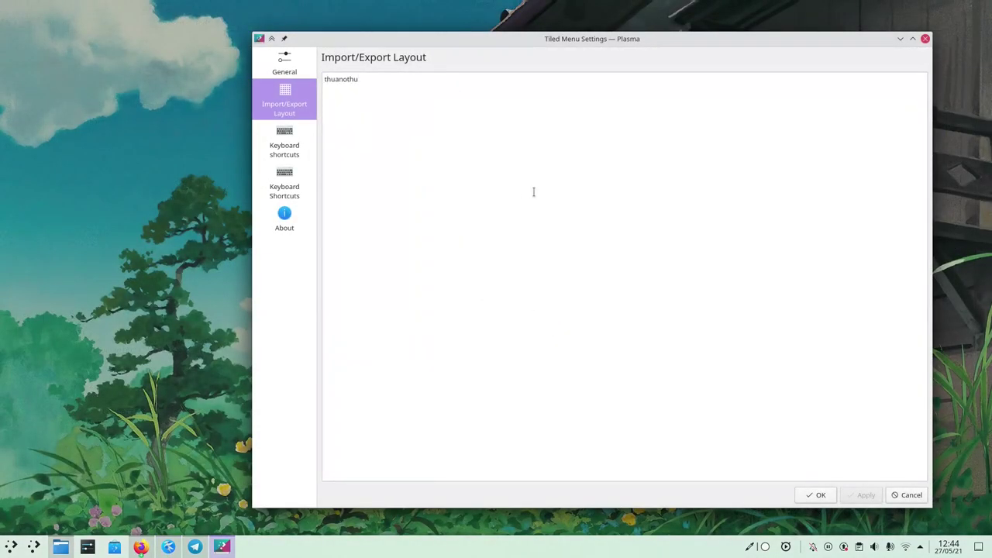
key("ctrl+a")
key("ctrl+v")
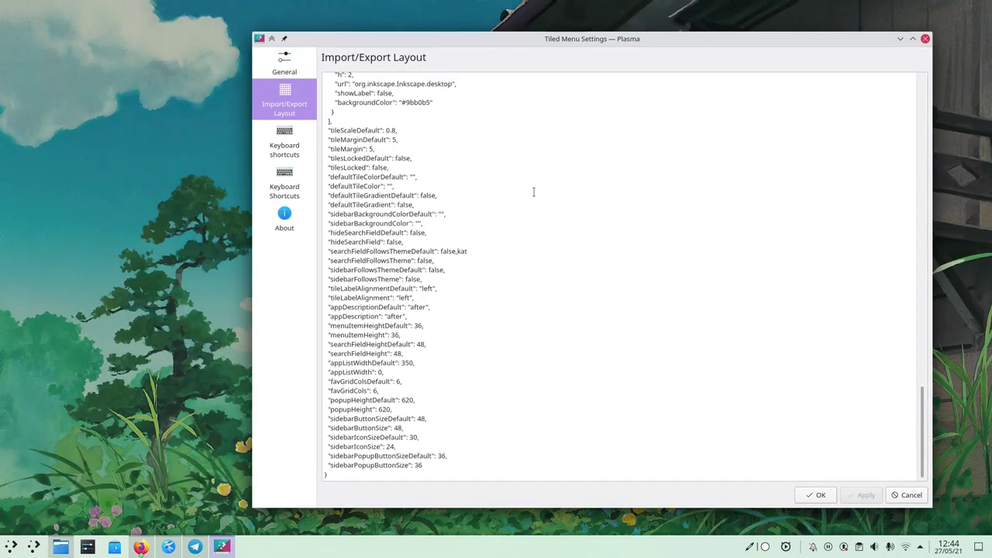
Step: Examine both keyboard shortcut pages of the Tiled Menu settings and try the Meta key
left_click(268, 149)
left_click(275, 177)
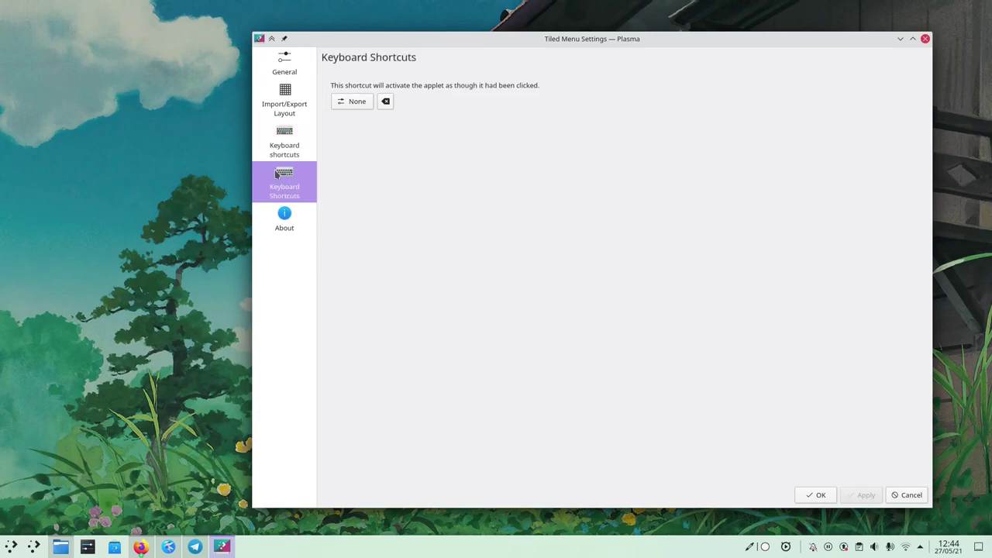
left_click(282, 151)
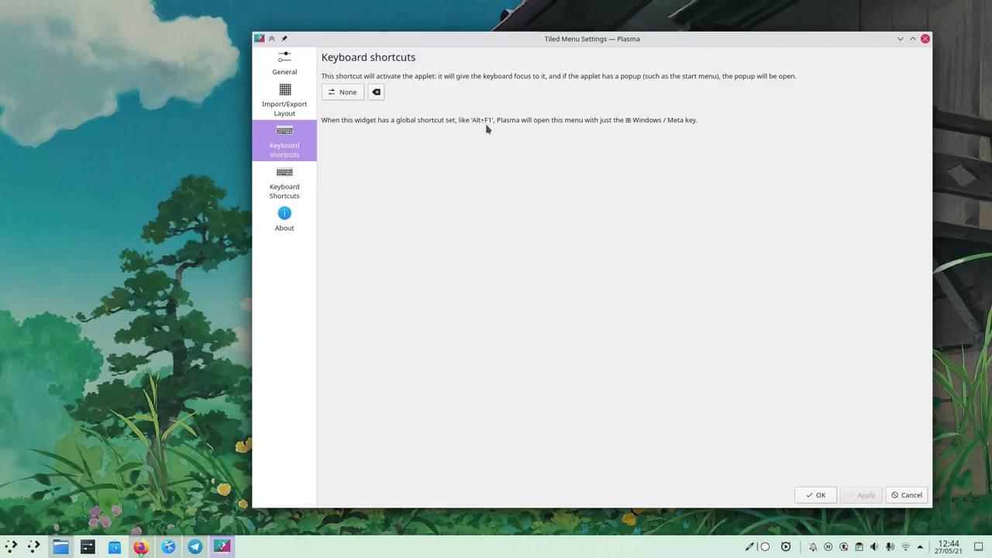
key("super")
key("super")
Step: Review the General settings from the sidebar options down to Search Results
left_click(291, 76)
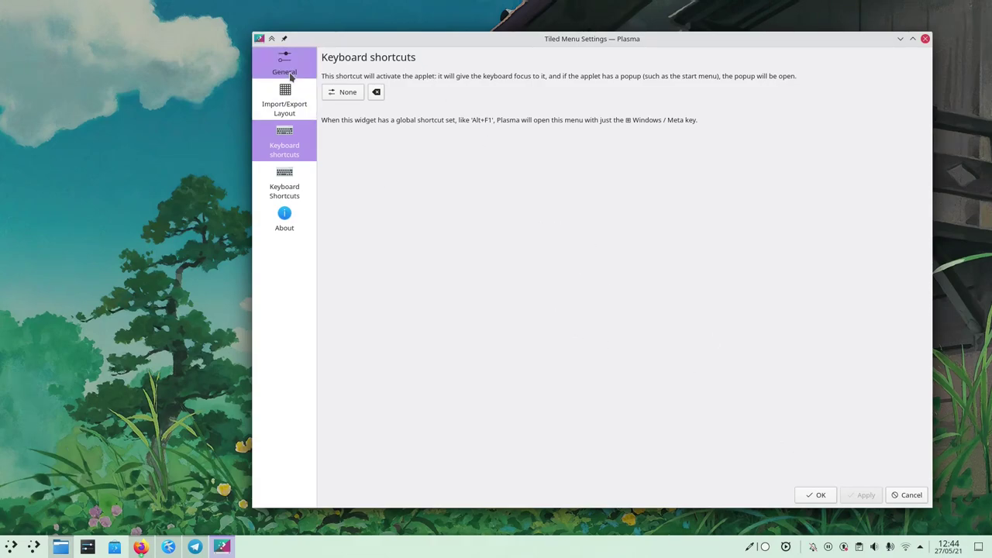
scroll(689, 225, "down", 5)
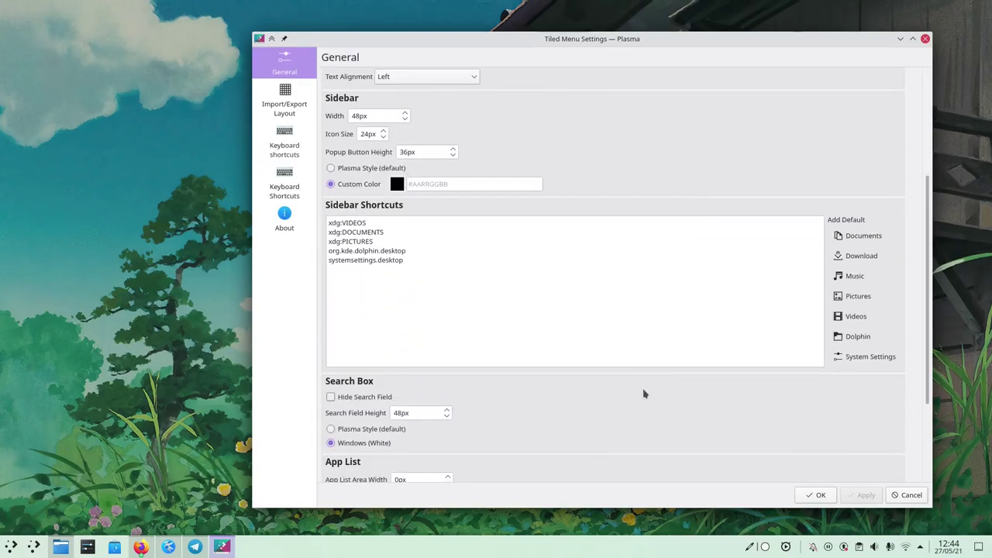
scroll(642, 393, "down", 3)
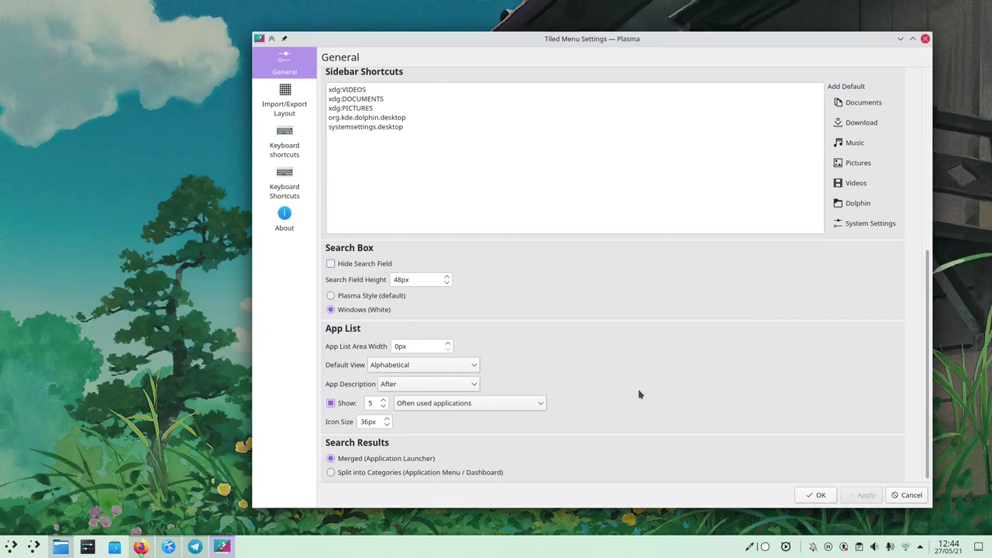
Step: Switch to Firefox on the other virtual desktop and open the author's old.reddit.com user page in a new tab
key("ctrl+F8")
key("ctrl+F8")
key("ctrl+alt+Left")
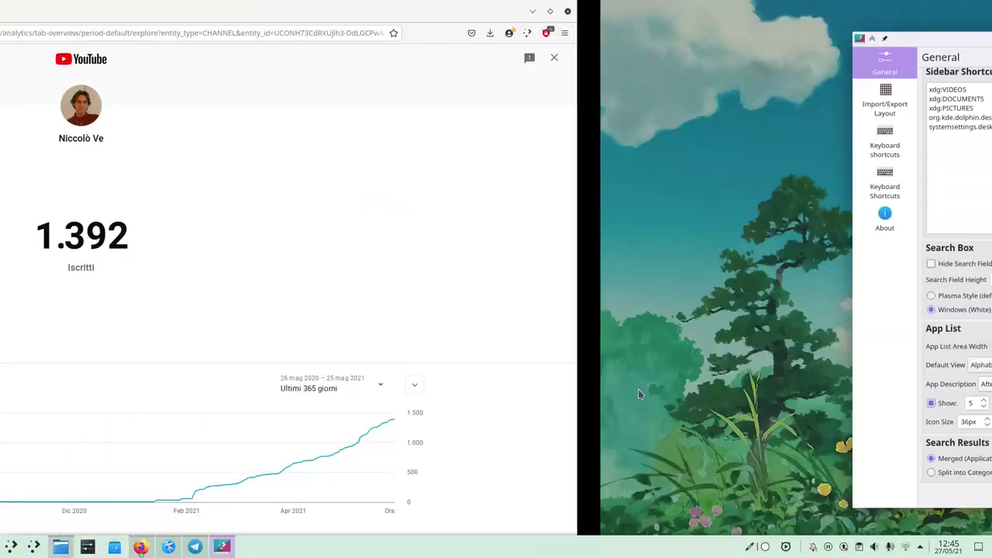
key("ctrl+t")
type("old.reddit.com/")
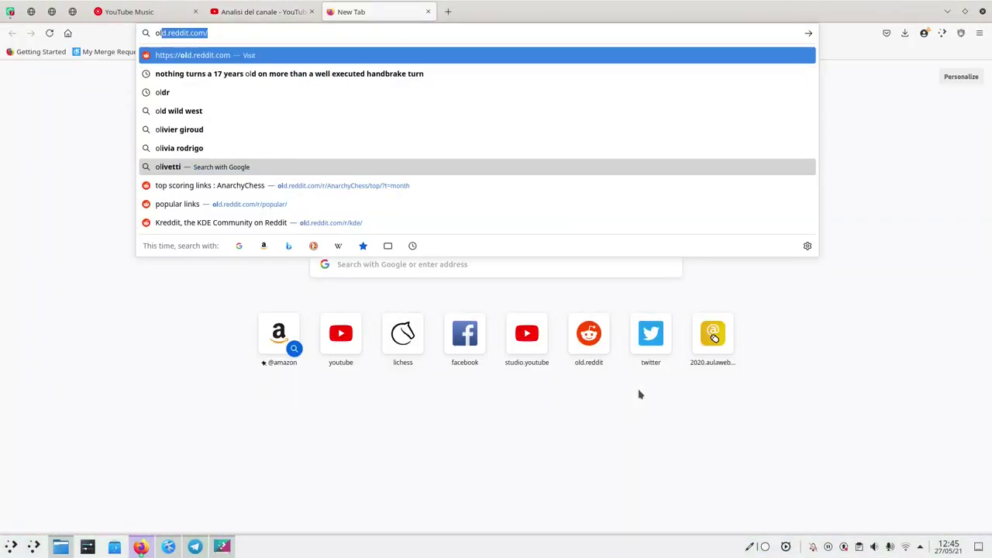
key("Right")
type("u/veg")
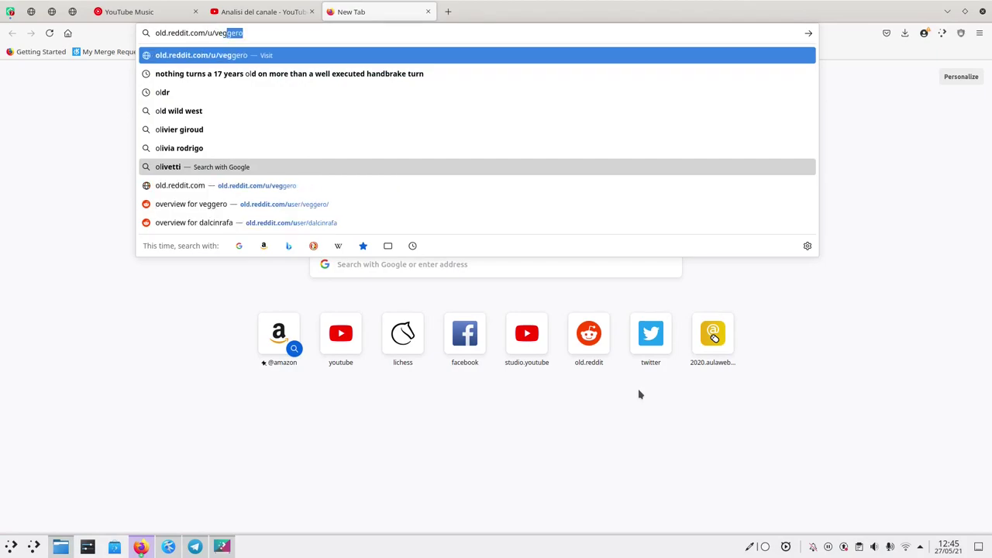
key("Return")
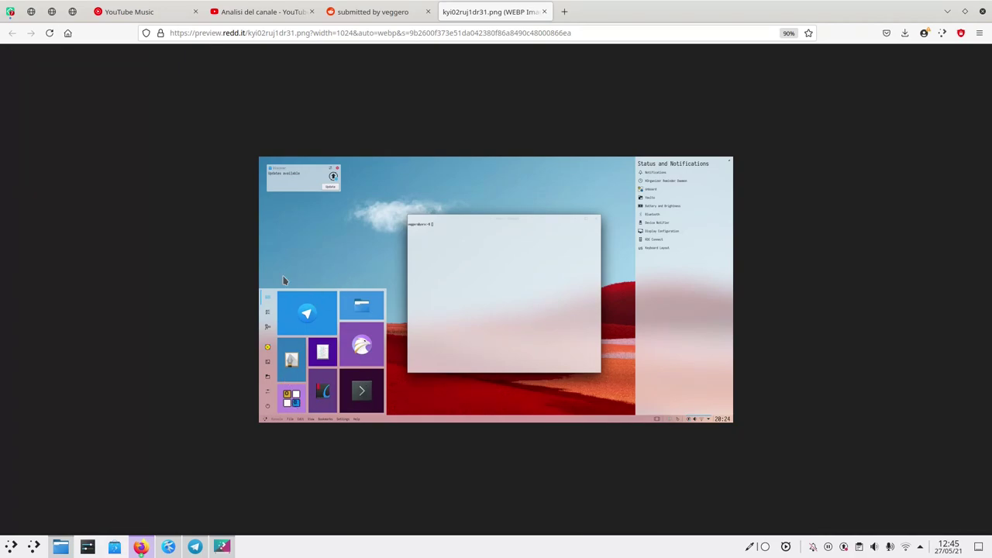
Step: Reopen the closed tab and compare the example Plasma desktop screenshots that use a tiled launcher
key("ctrl+shift+t")
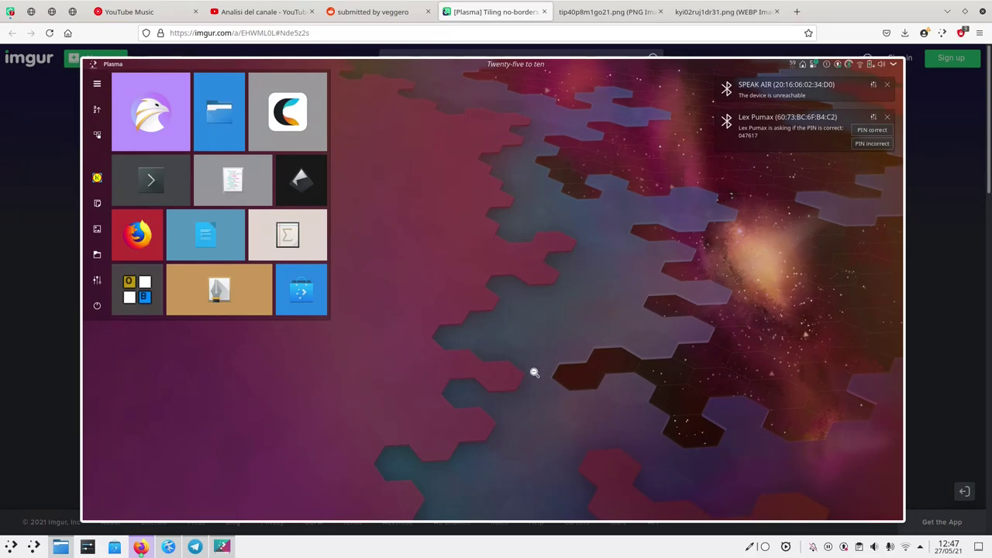
left_click(603, 13)
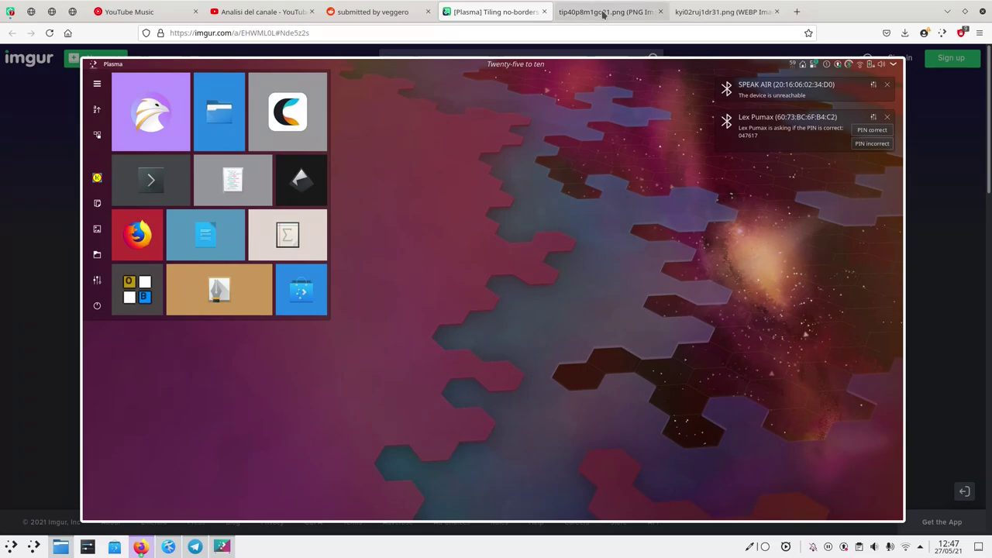
left_click(693, 14)
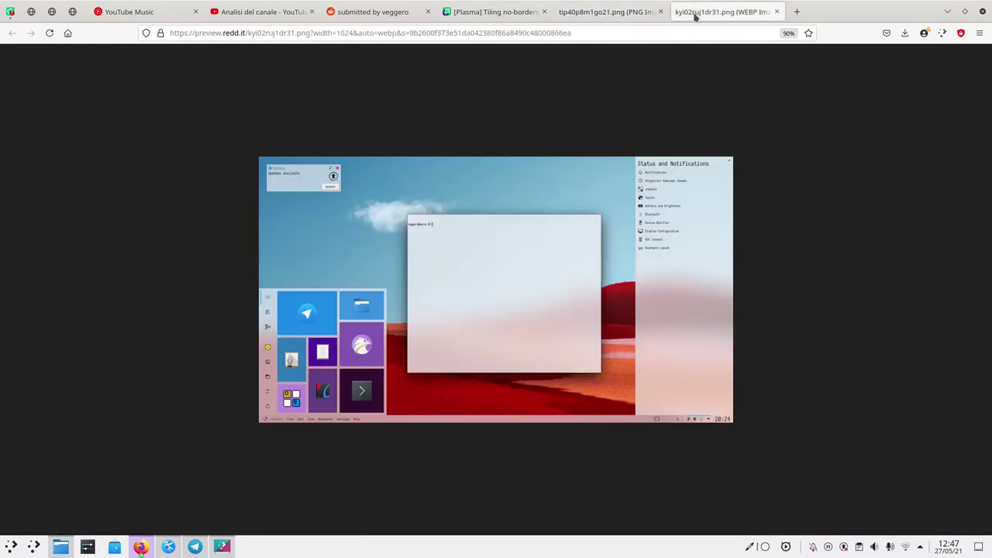
Step: Switch to the empty virtual desktop, open the Tiled Menu to view the customised tiles, and close it
key("ctrl+F8")
key("ctrl+F8")
key("ctrl+F12")
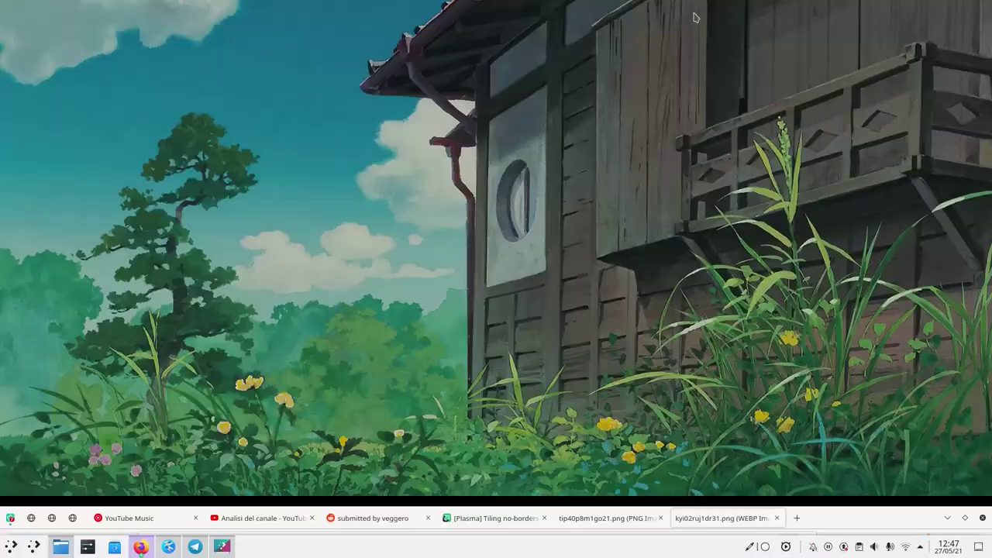
left_click(33, 546)
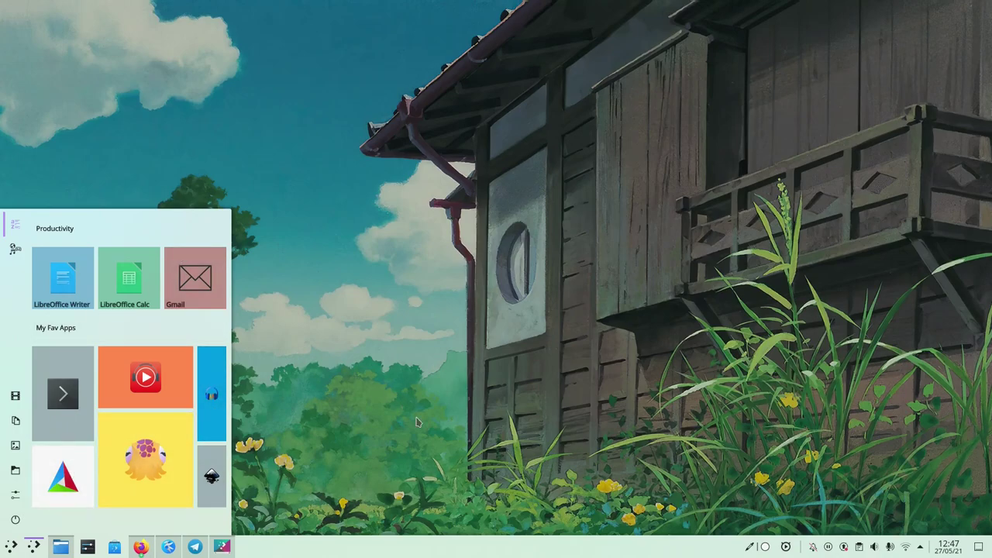
left_click(33, 546)
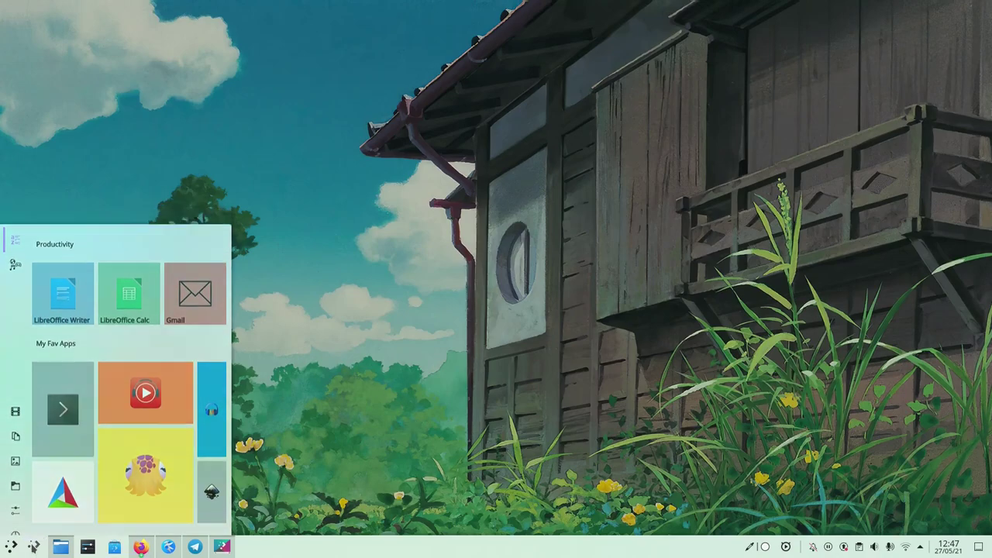